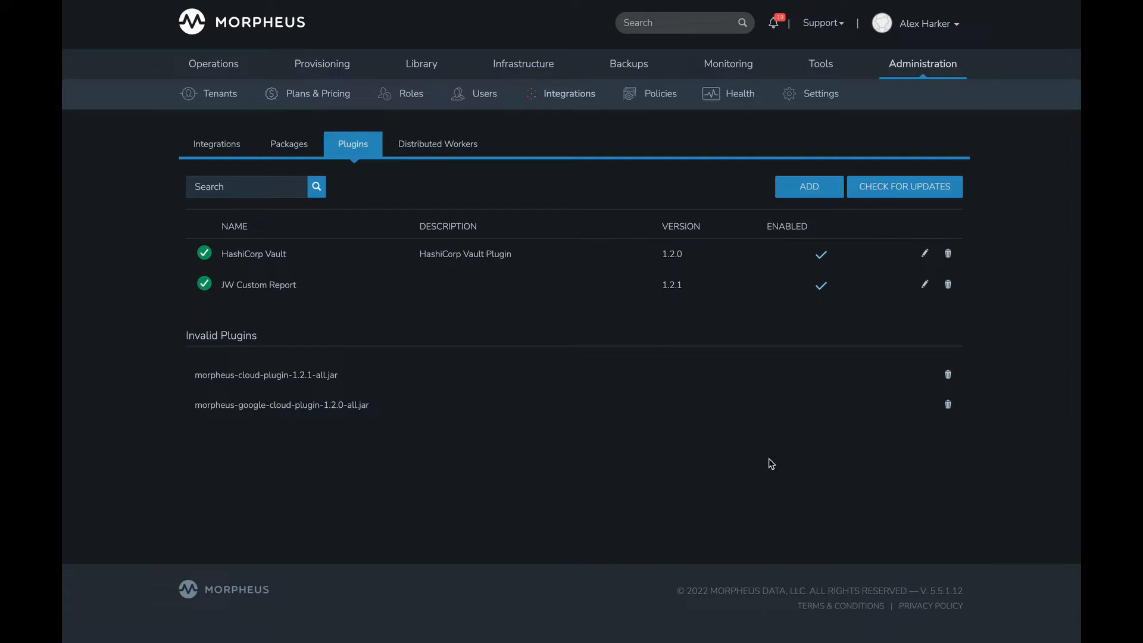
# - Open the HashiCorp Vault plugin's settings, review its server URL, token and supported engines fields, and save them
pyautogui.moveTo(762, 89)
pyautogui.click(926, 254)
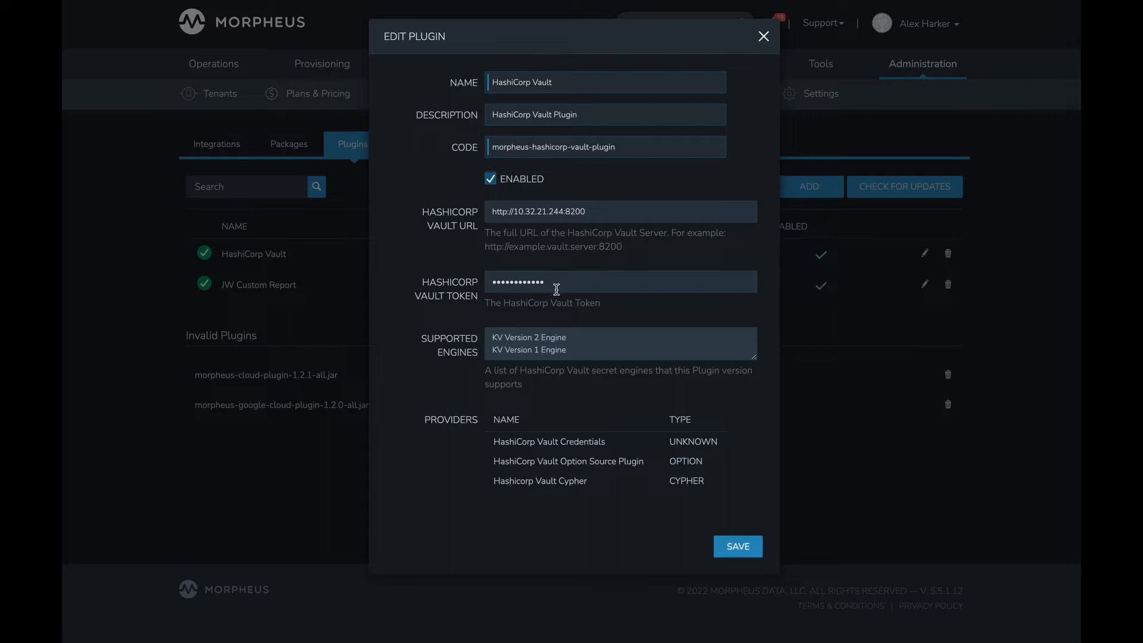
pyautogui.click(730, 554)
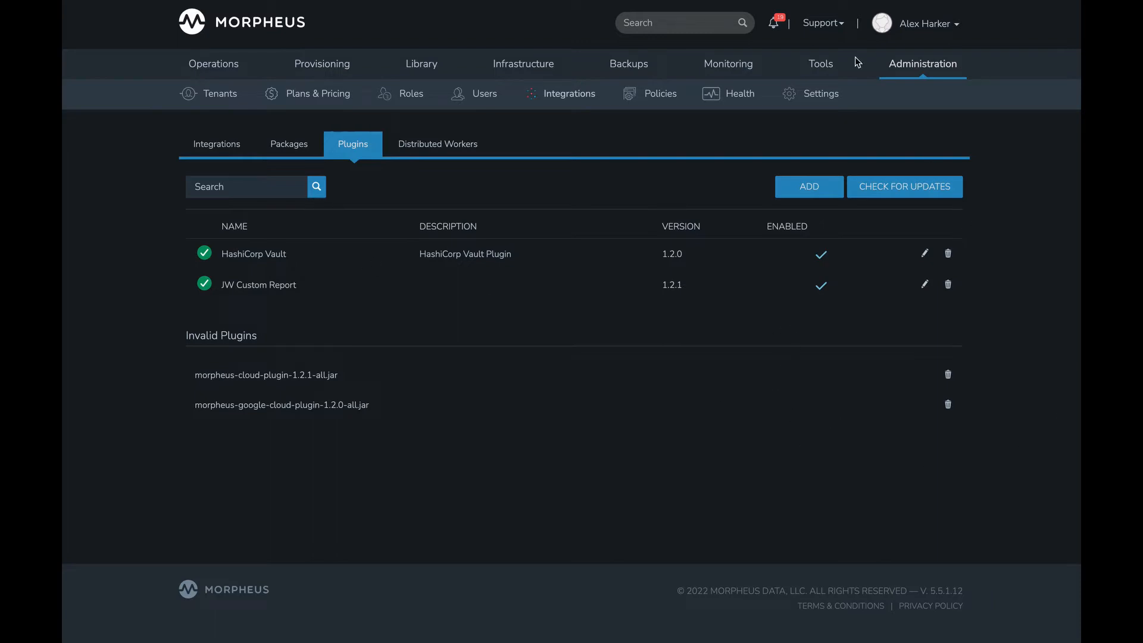
# - Start a new Cypher key on the vault mountpoint with the key path vault/kv2/secret/morpheus/key
pyautogui.moveTo(821, 63)
pyautogui.click(834, 93)
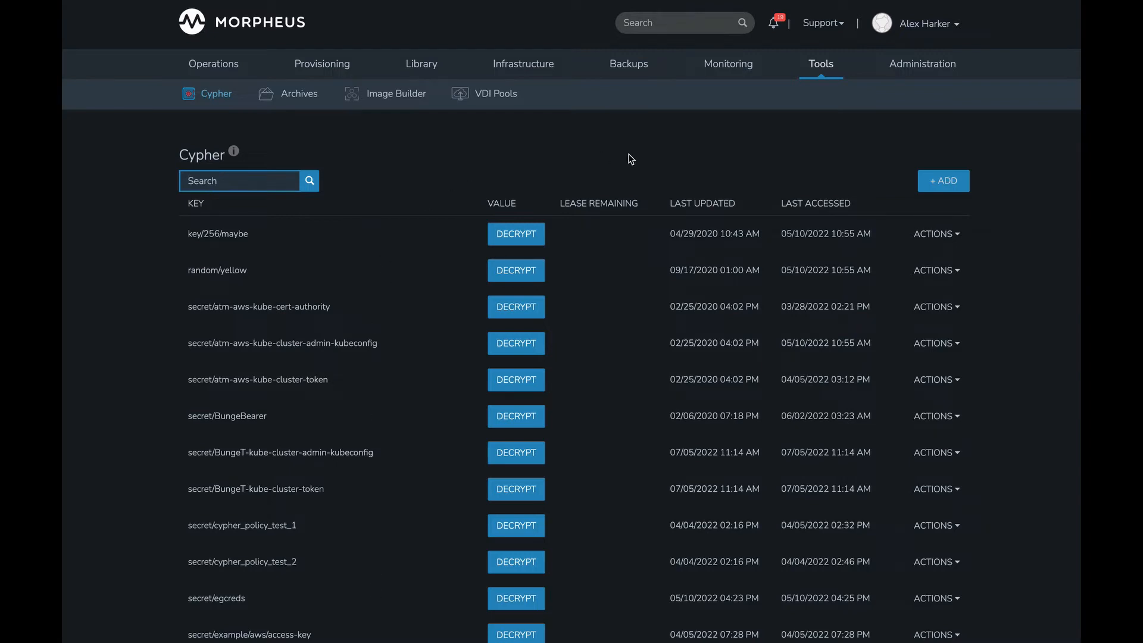
pyautogui.click(946, 188)
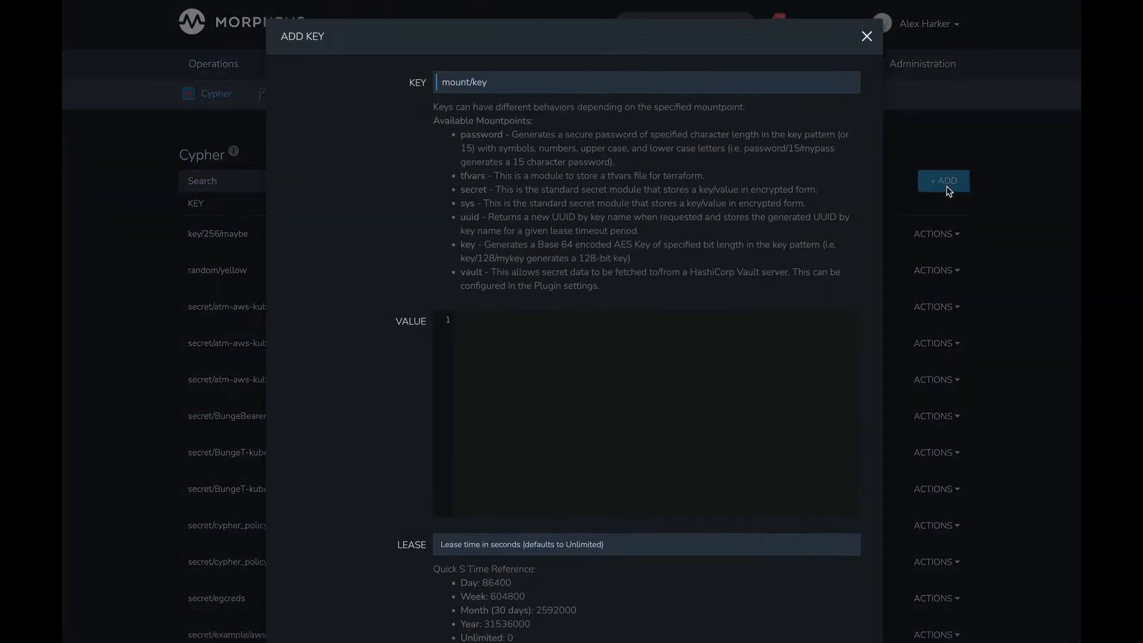
pyautogui.doubleClick(480, 275)
pyautogui.click(508, 83)
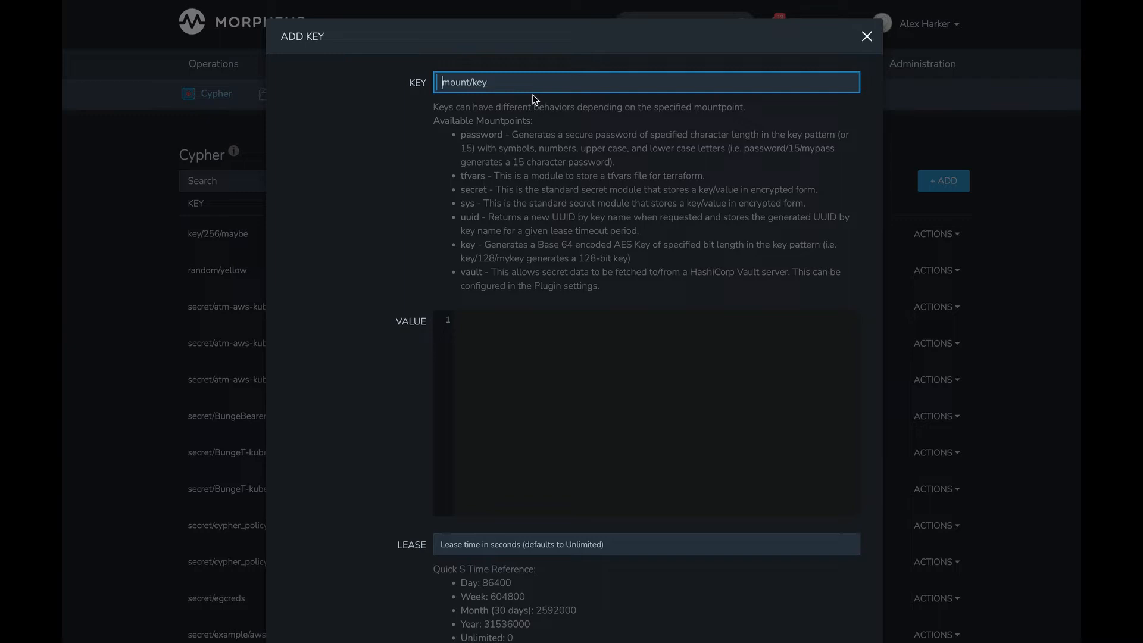
pyautogui.write('vault/kv2/secret/m')
pyautogui.write('orpheus/key')
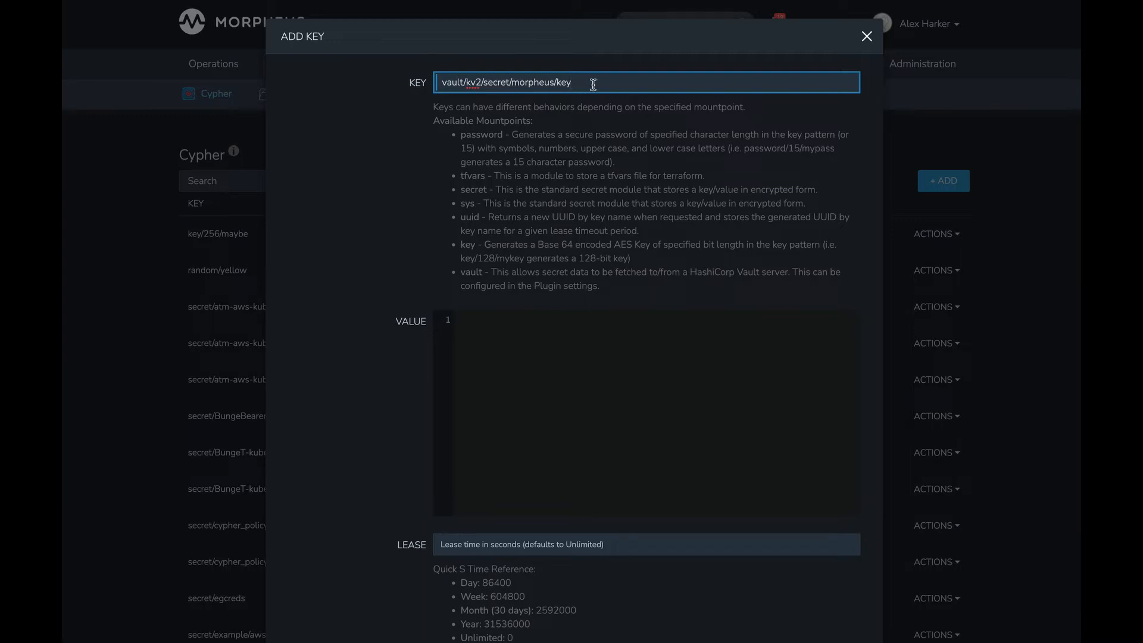
# - Examine the new key's path segments and its value and lease fields, and close the form without saving
pyautogui.moveTo(593, 84); pyautogui.dragTo(483, 82)
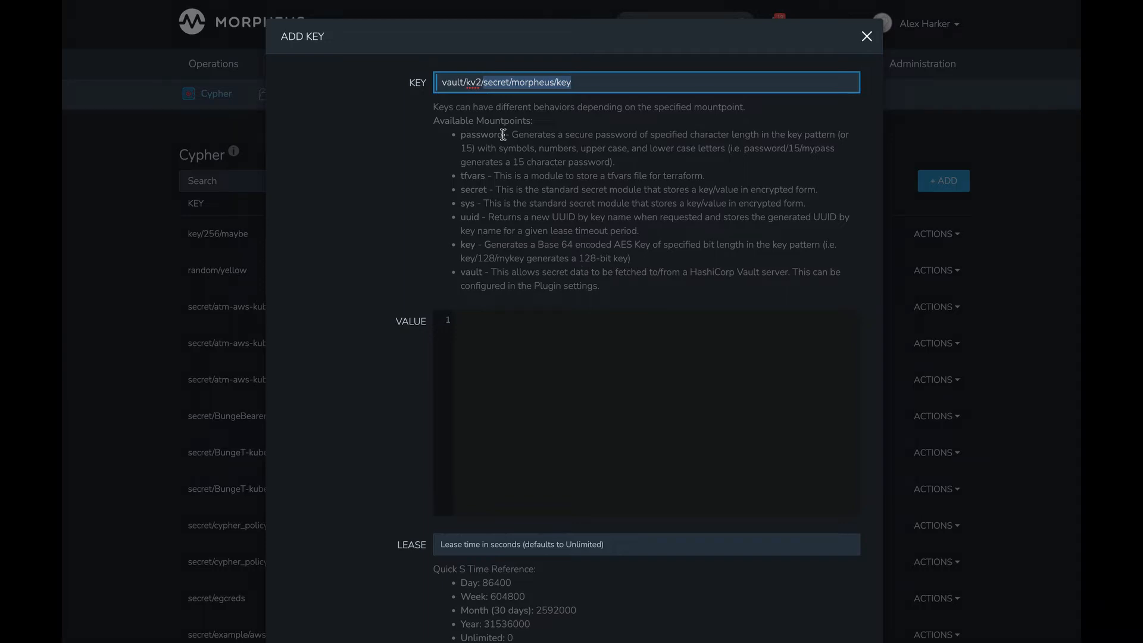
pyautogui.doubleClick(498, 82)
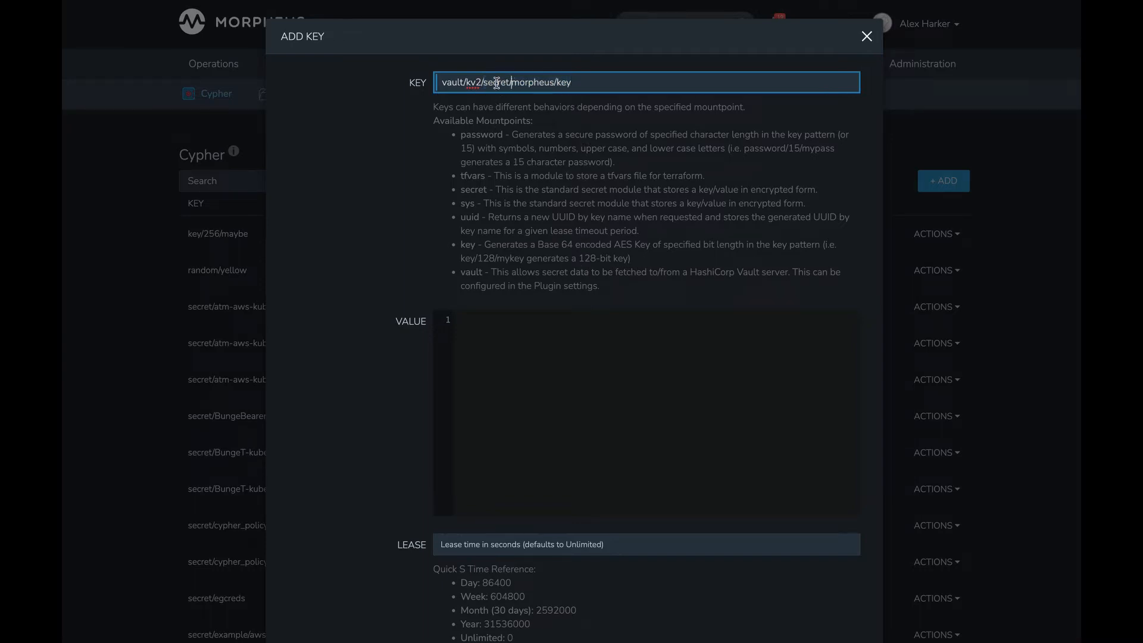
pyautogui.click(592, 82)
pyautogui.click(528, 366)
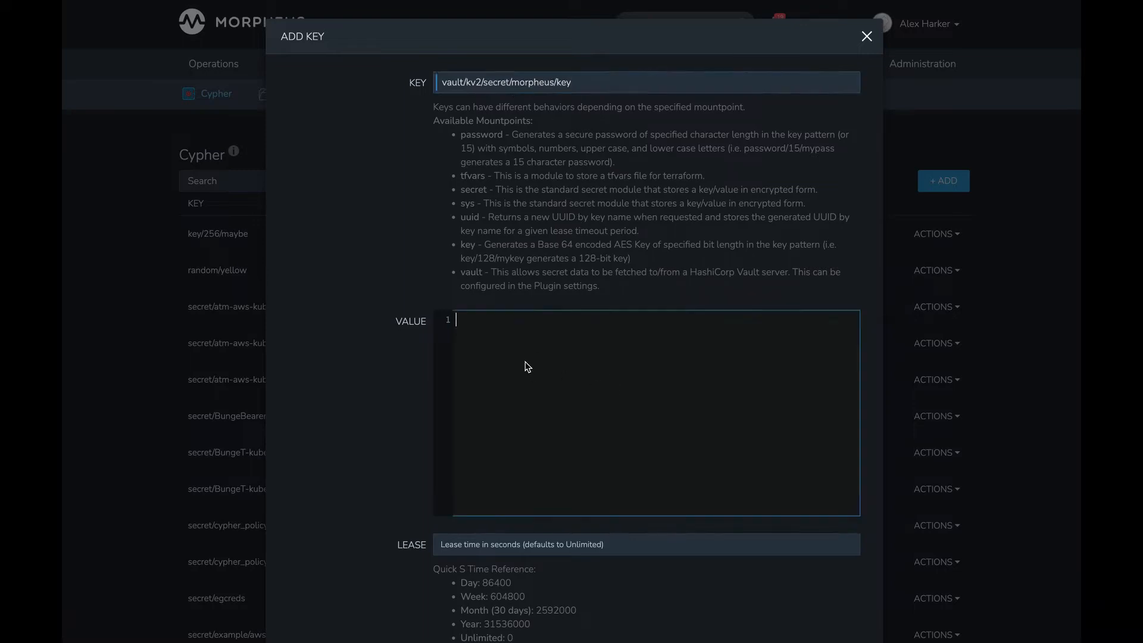
pyautogui.scroll(-2, 518, 378)
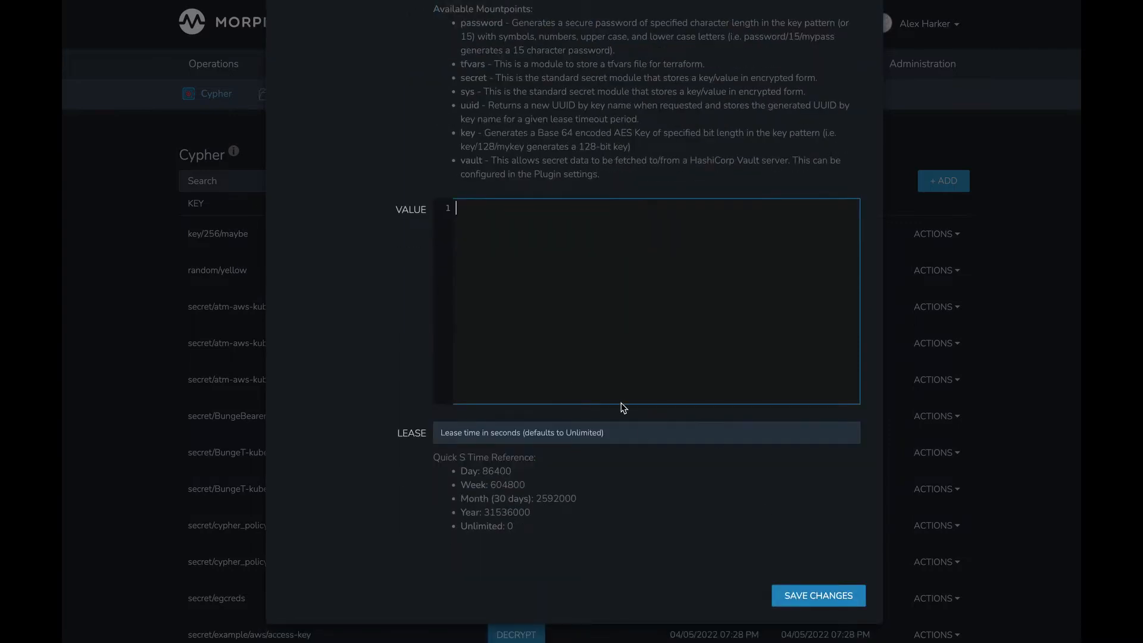
pyautogui.scroll(2, 620, 406)
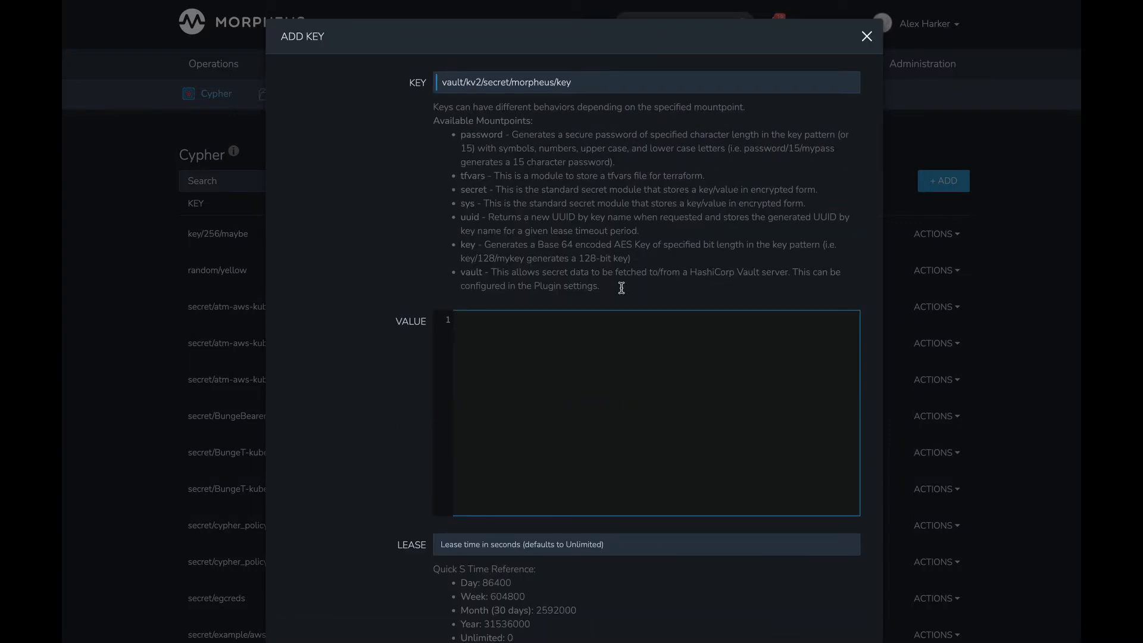
pyautogui.click(867, 36)
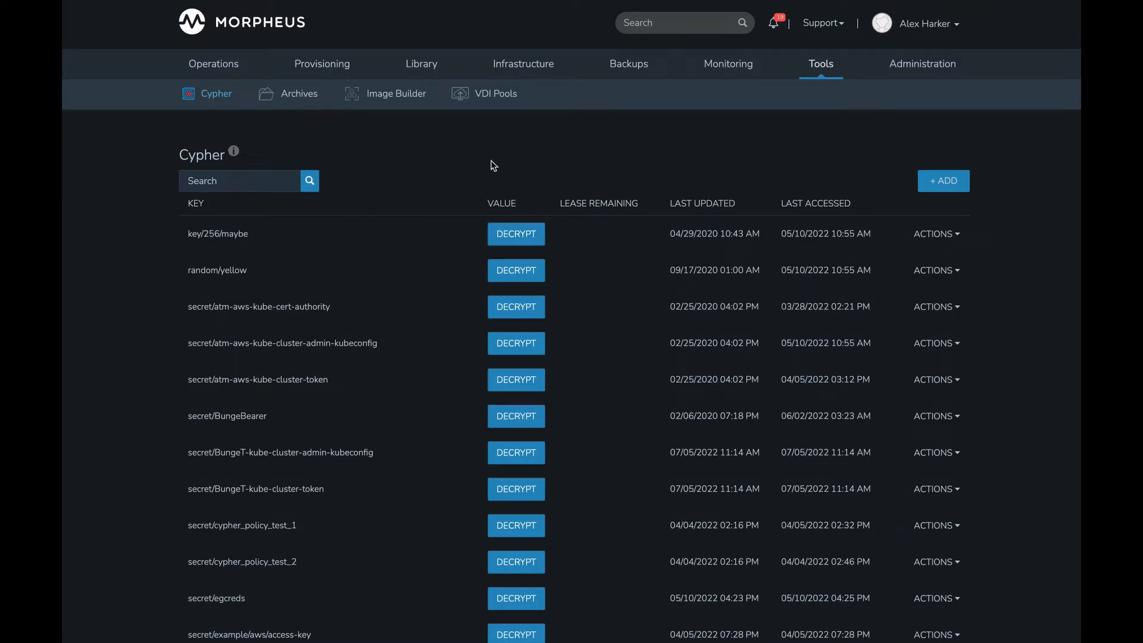
# - Search the library's automation tasks for vault and open the Vault KV2 Example task
pyautogui.moveTo(420, 63)
pyautogui.click(442, 96)
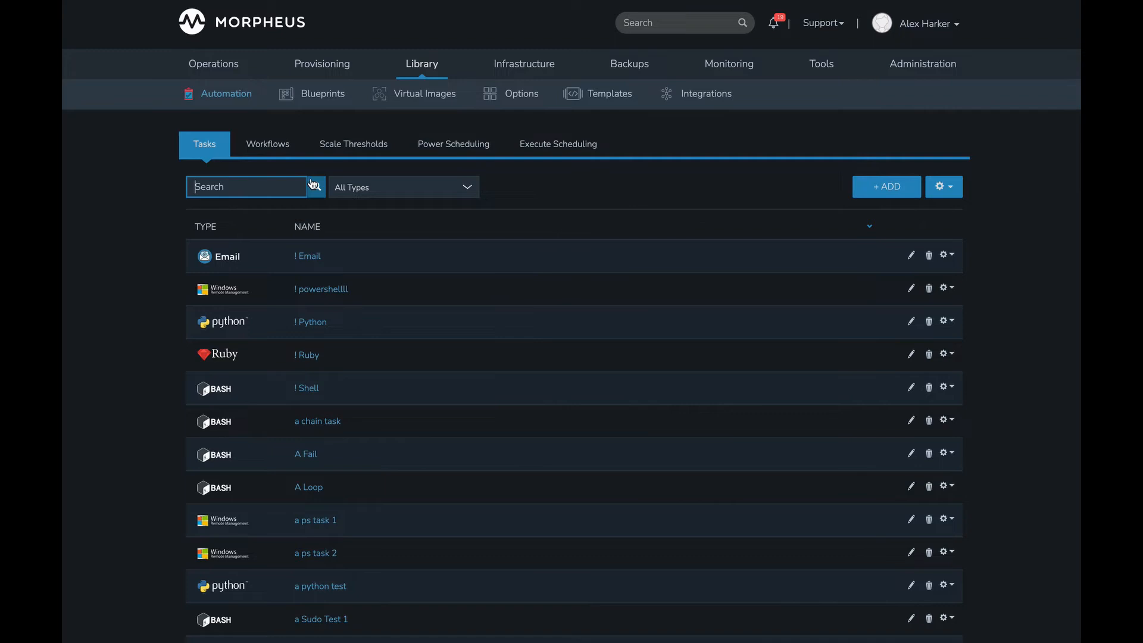
pyautogui.write('vault')
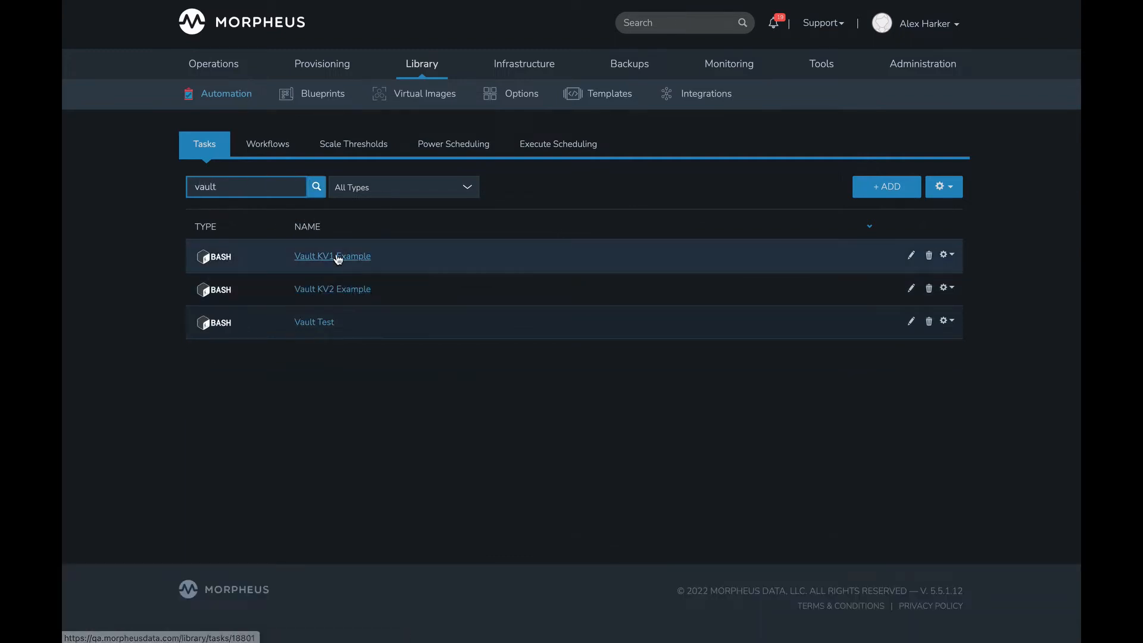
pyautogui.click(350, 291)
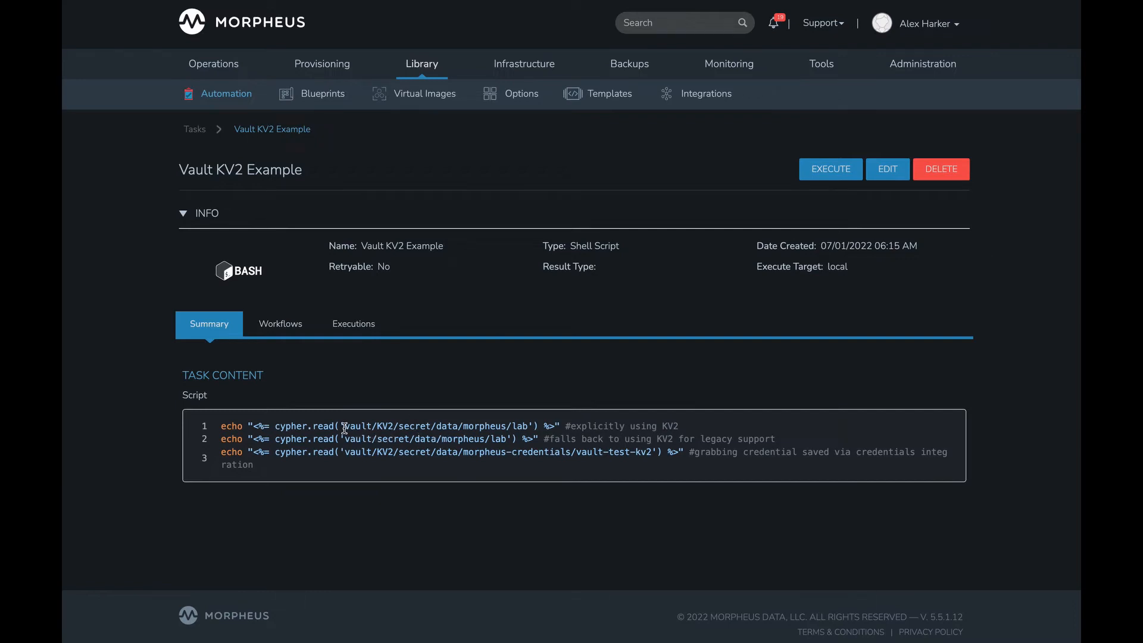
# - Examine the mountpoint, KV2 engine segment and secret path of the cypher.read call in the script's first line
pyautogui.moveTo(344, 427); pyautogui.dragTo(398, 428)
pyautogui.click(370, 446)
pyautogui.moveTo(345, 425); pyautogui.dragTo(394, 426)
pyautogui.click(411, 427)
pyautogui.click(357, 426)
pyautogui.moveTo(357, 426); pyautogui.dragTo(536, 430)
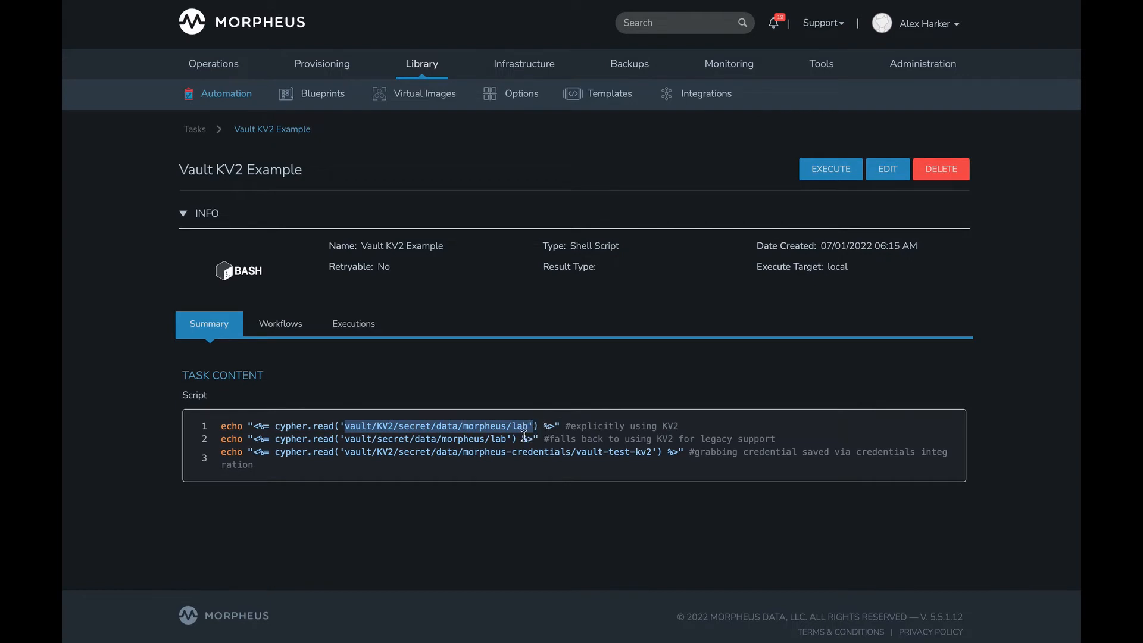
pyautogui.click(527, 439)
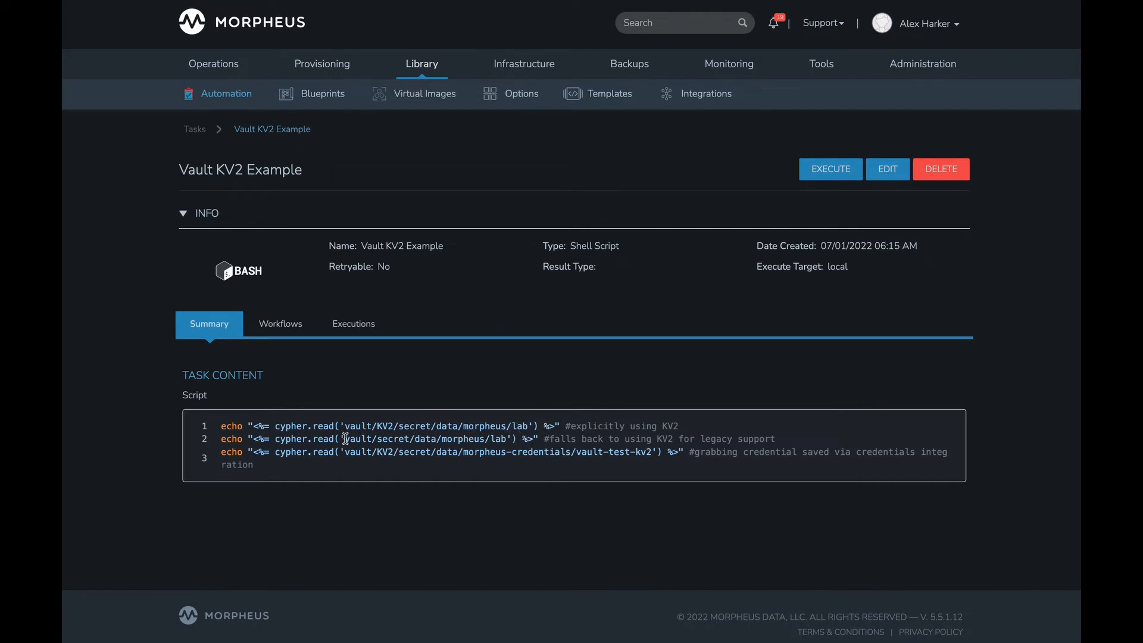
# - Compare the script's second-line path without an engine segment, and its comment, with the explicit KV2 path in the first line
pyautogui.moveTo(340, 438); pyautogui.dragTo(513, 441)
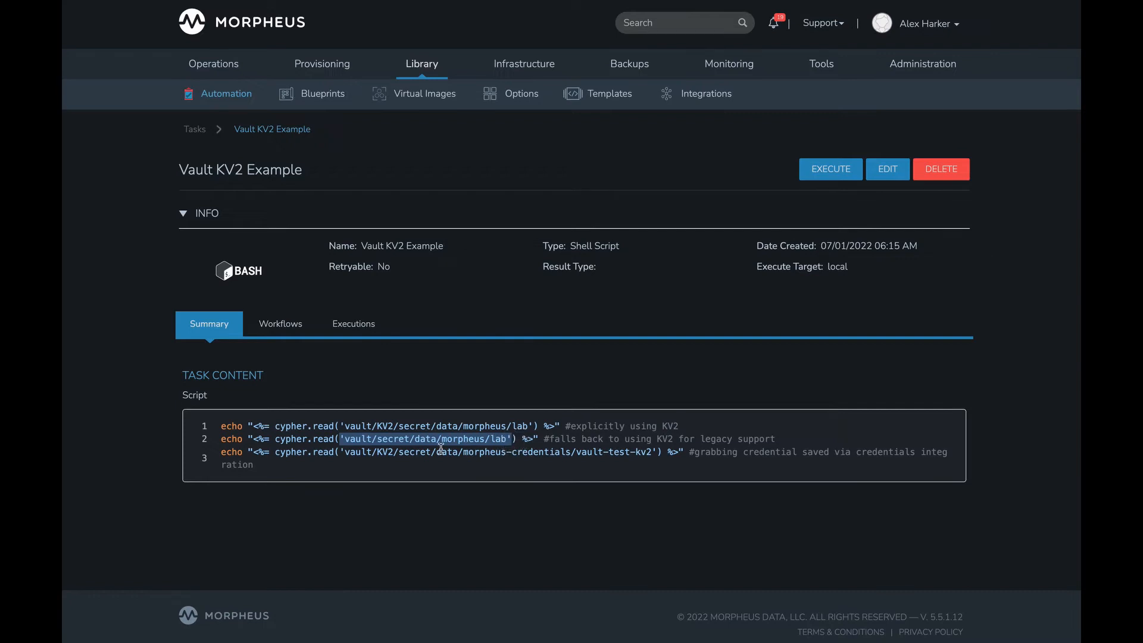
pyautogui.click(396, 440)
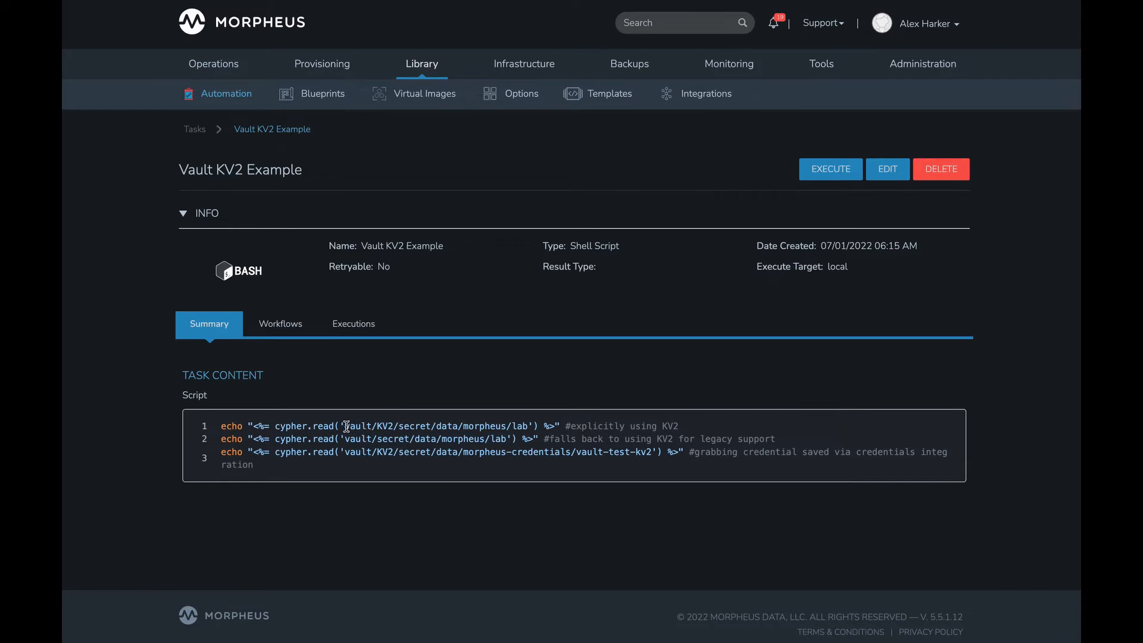
pyautogui.moveTo(378, 426); pyautogui.dragTo(394, 427)
pyautogui.moveTo(341, 440); pyautogui.dragTo(513, 443)
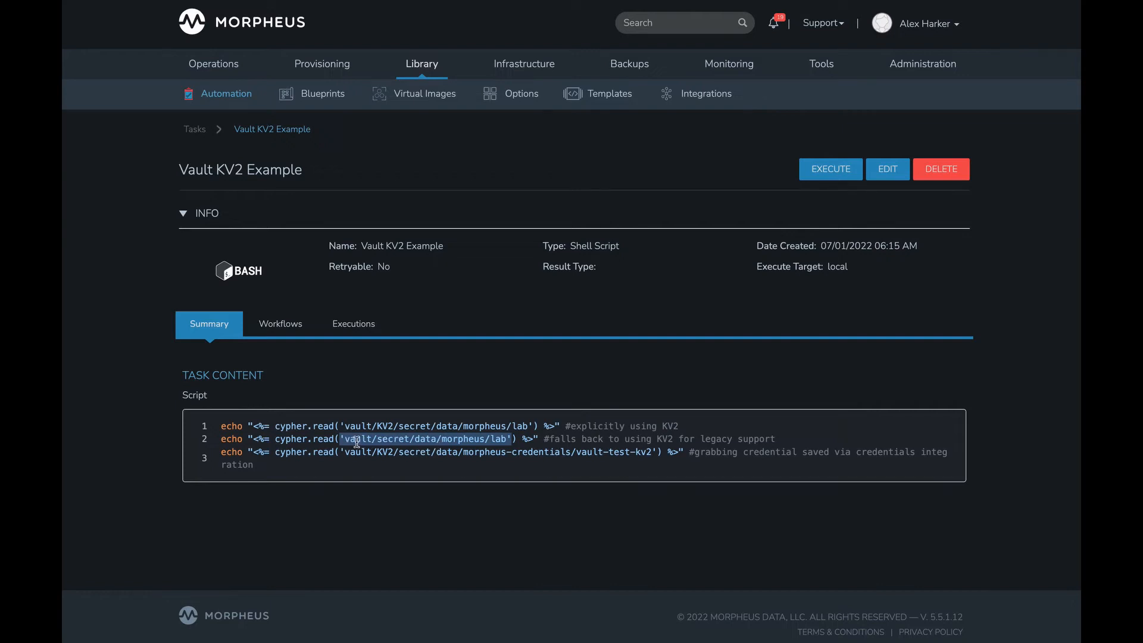
pyautogui.click(436, 441)
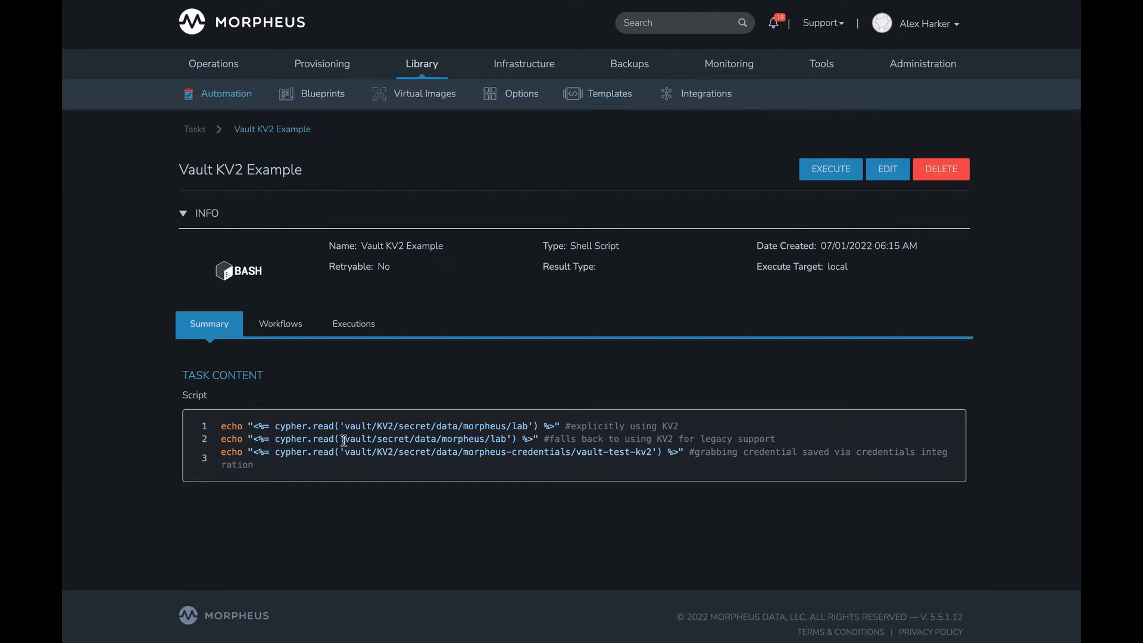
pyautogui.moveTo(338, 440); pyautogui.dragTo(513, 440)
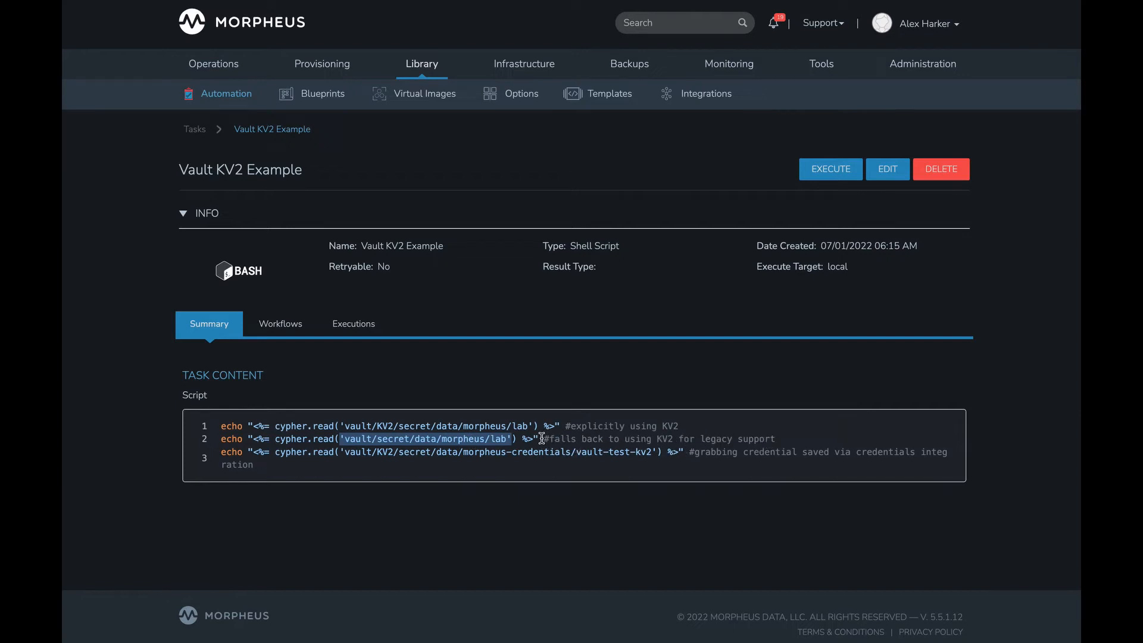
pyautogui.moveTo(543, 439); pyautogui.dragTo(742, 439)
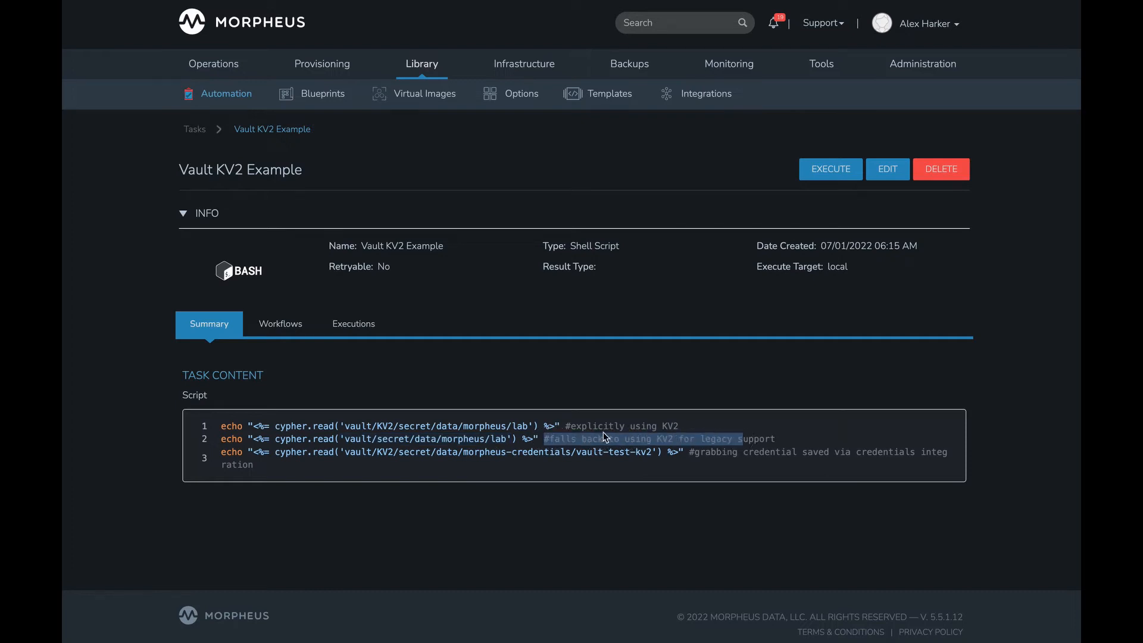
pyautogui.click(568, 427)
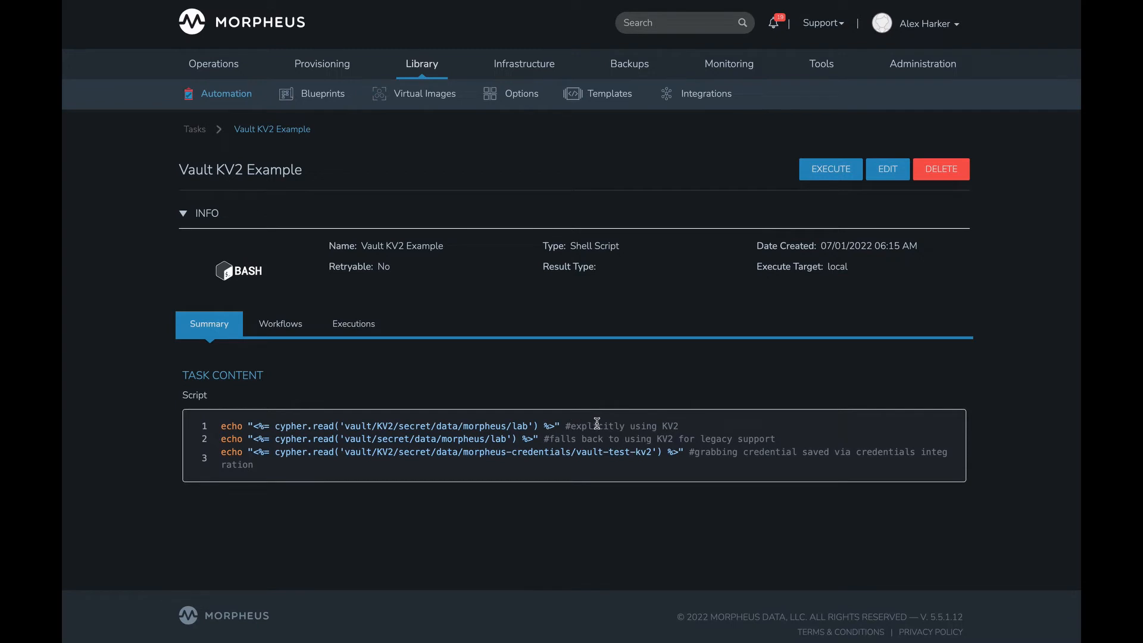
pyautogui.moveTo(569, 425); pyautogui.dragTo(634, 425)
pyautogui.moveTo(566, 439); pyautogui.dragTo(679, 439)
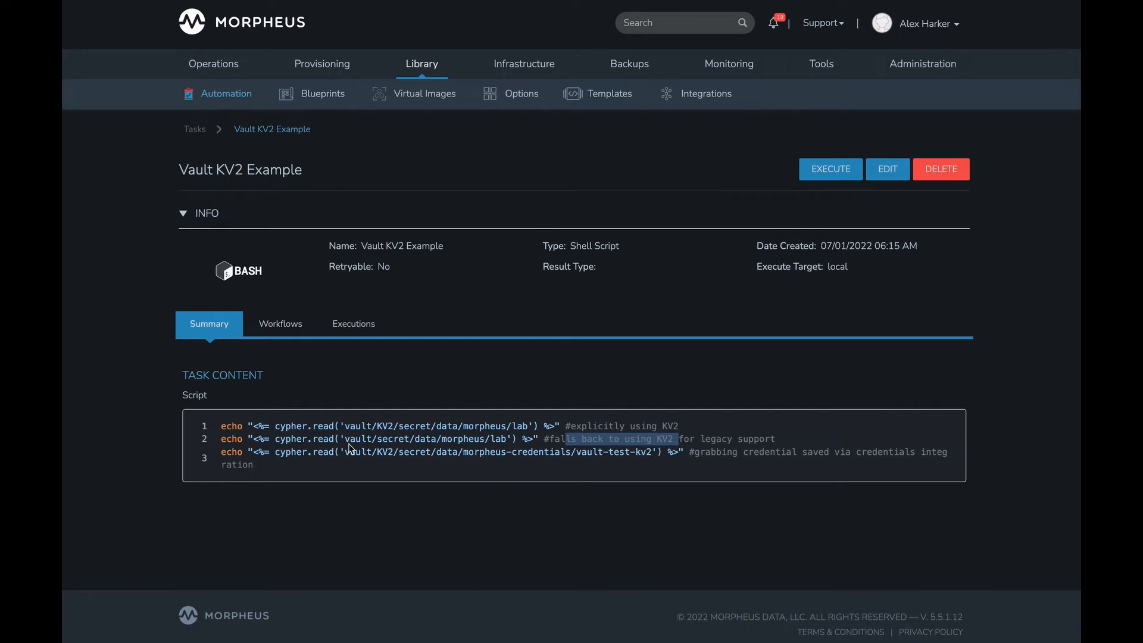
pyautogui.moveTo(344, 439); pyautogui.dragTo(499, 442)
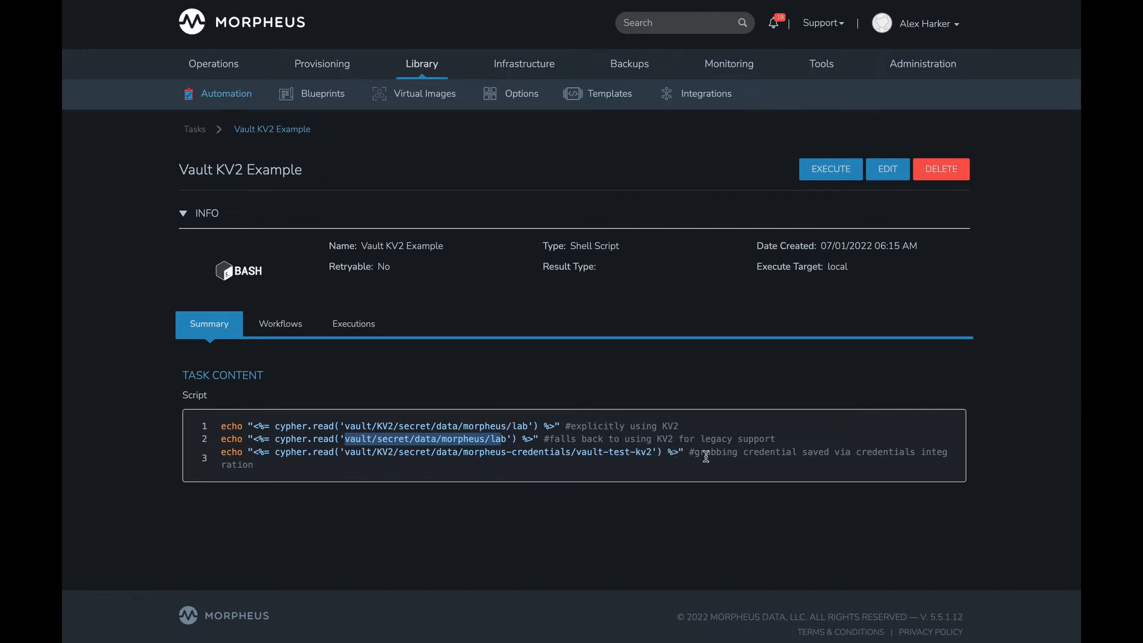
# - Show the Vault KV2 Example task's executions and expand the local workflow run to view its output
pyautogui.click(360, 323)
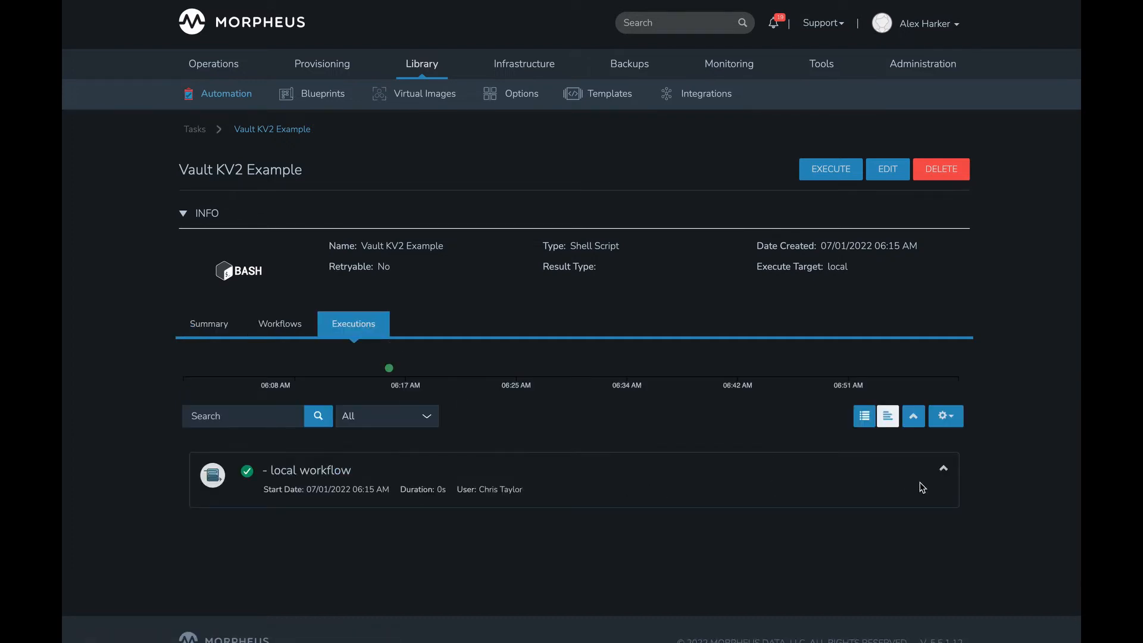
pyautogui.click(944, 470)
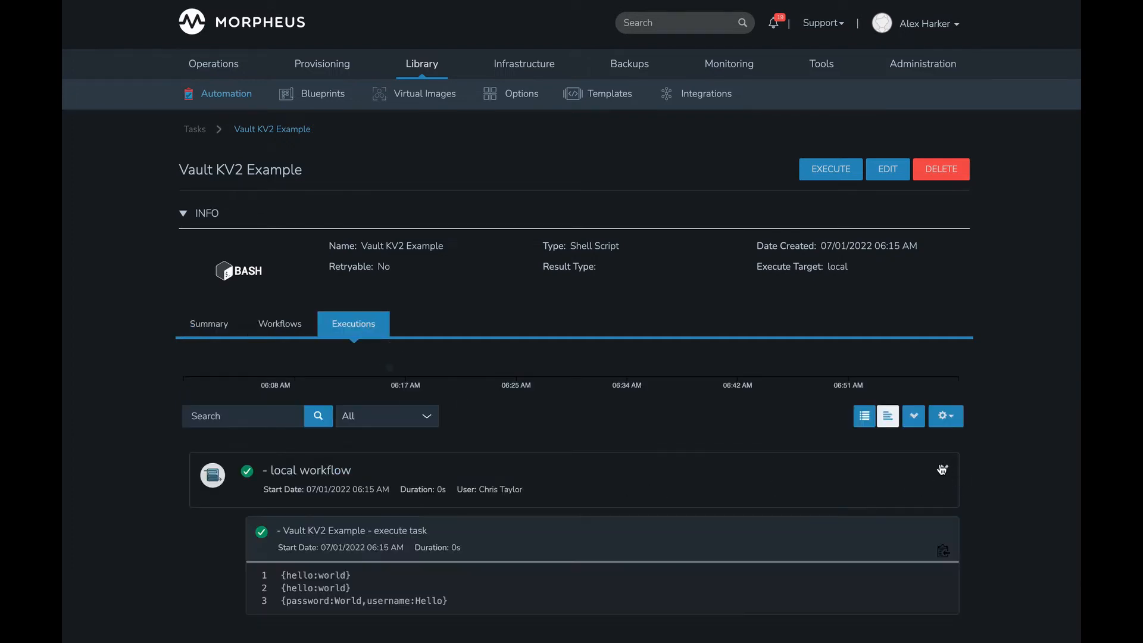
pyautogui.scroll(-1, 642, 455)
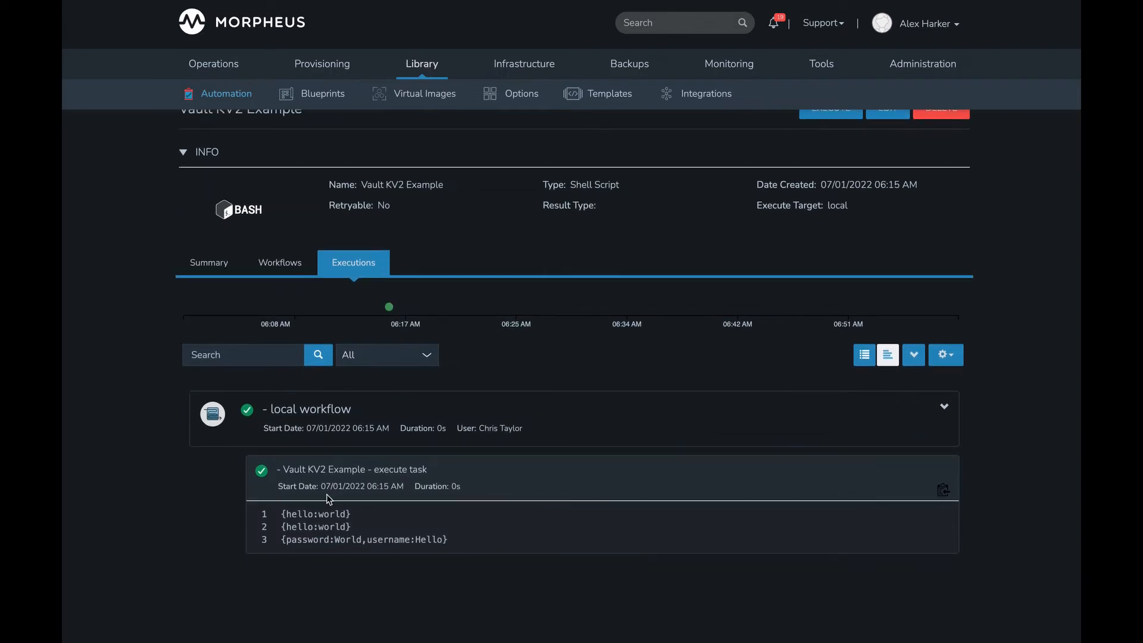
# - Compare the first two output lines of the Vault KV2 Example run, and return to the task list
pyautogui.moveTo(281, 511); pyautogui.dragTo(358, 515)
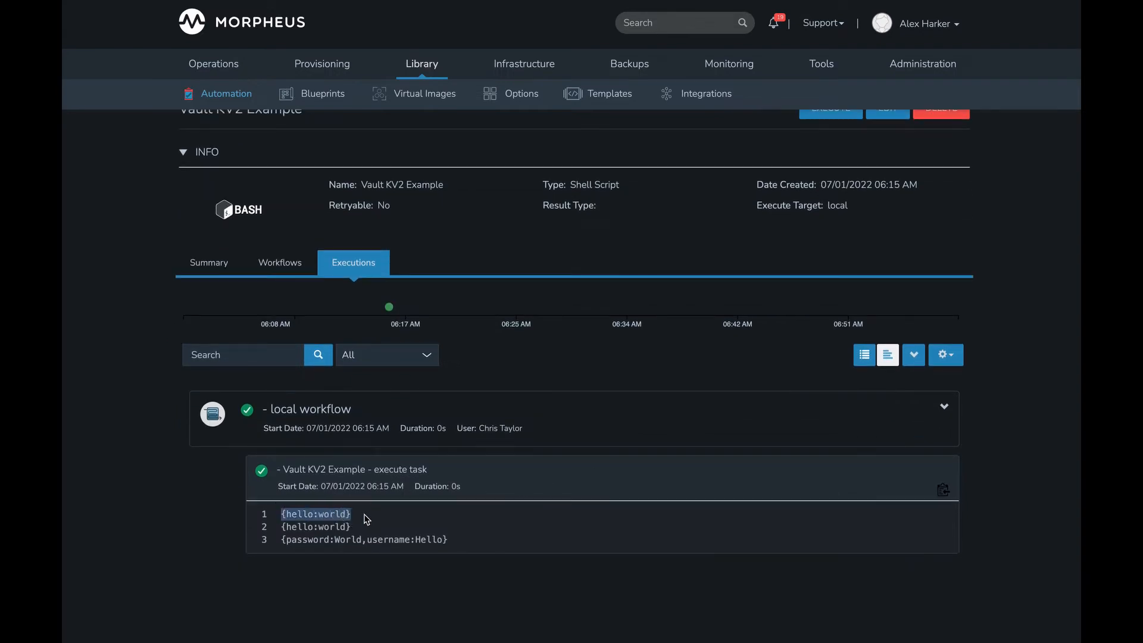
pyautogui.click(360, 516)
pyautogui.moveTo(281, 513); pyautogui.dragTo(358, 515)
pyautogui.moveTo(281, 526); pyautogui.dragTo(376, 533)
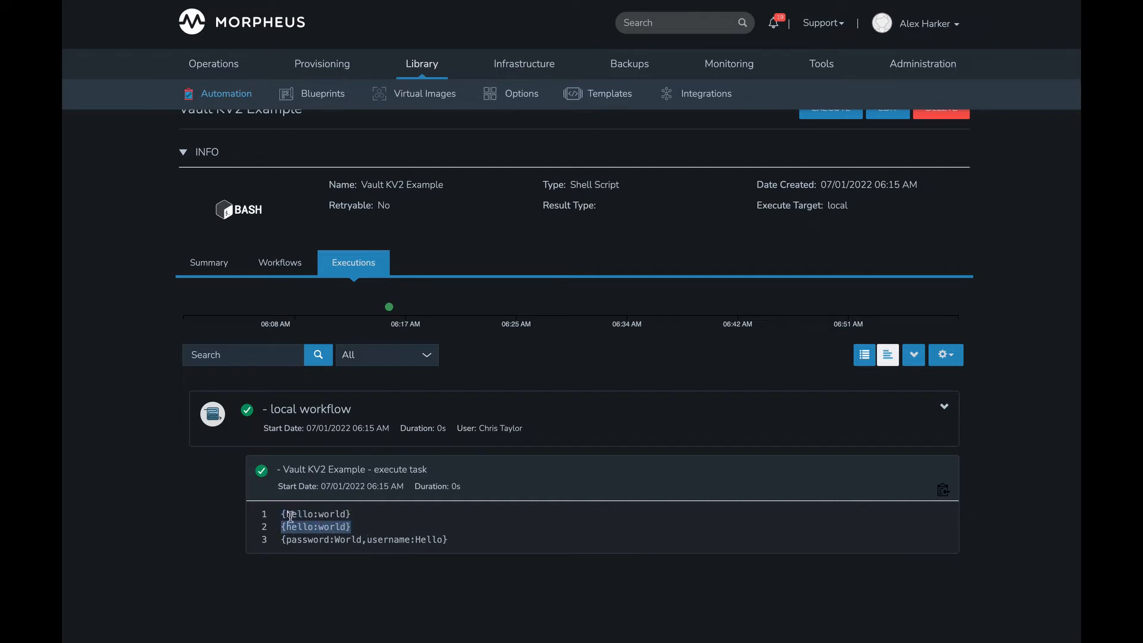
pyautogui.moveTo(282, 514); pyautogui.dragTo(353, 517)
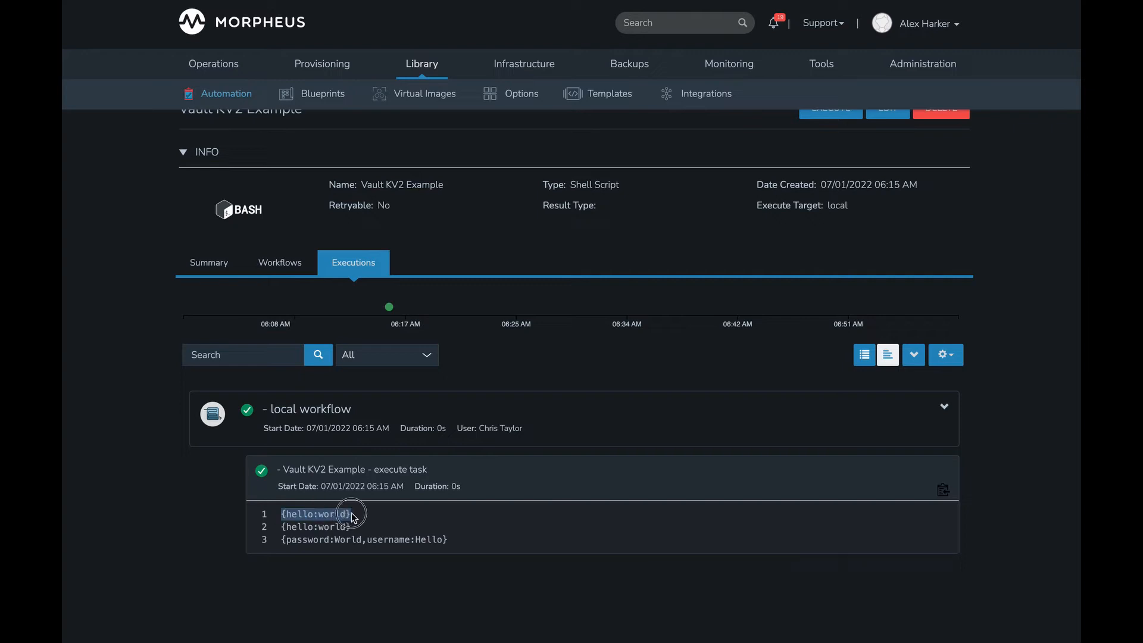
pyautogui.click(346, 515)
pyautogui.moveTo(280, 514); pyautogui.dragTo(358, 522)
pyautogui.moveTo(281, 527); pyautogui.dragTo(377, 531)
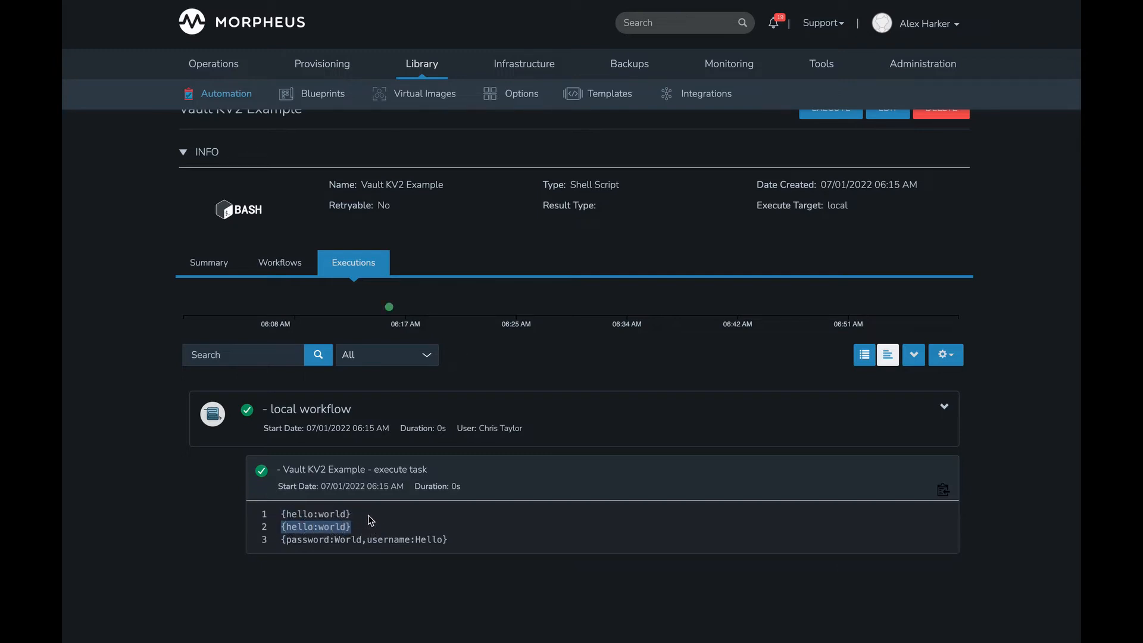
pyautogui.scroll(2, 371, 521)
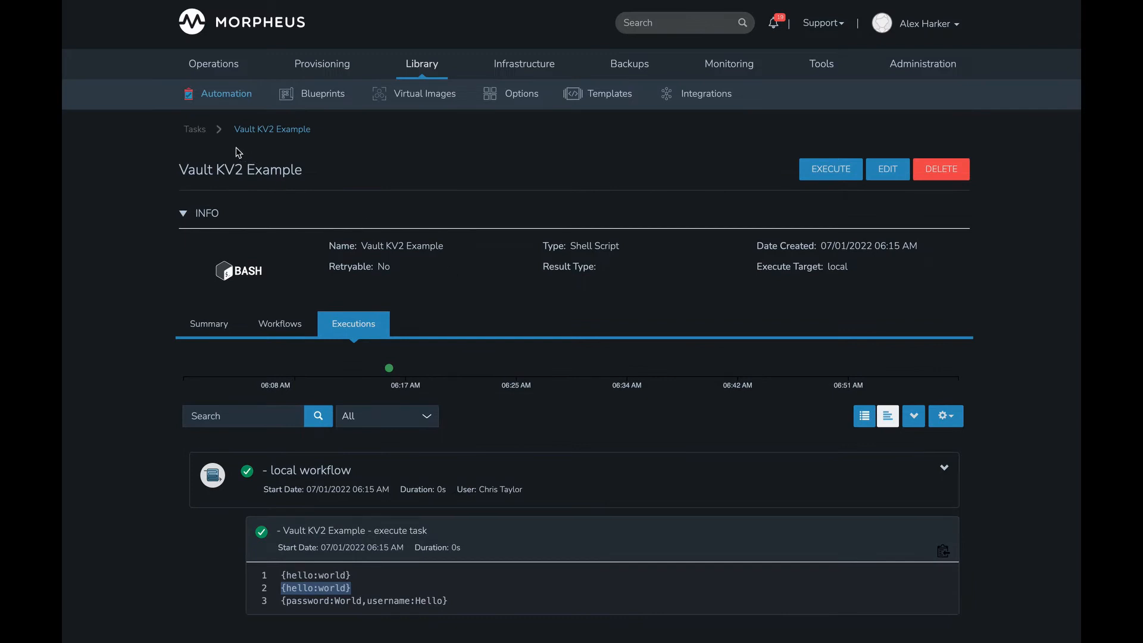
pyautogui.click(196, 130)
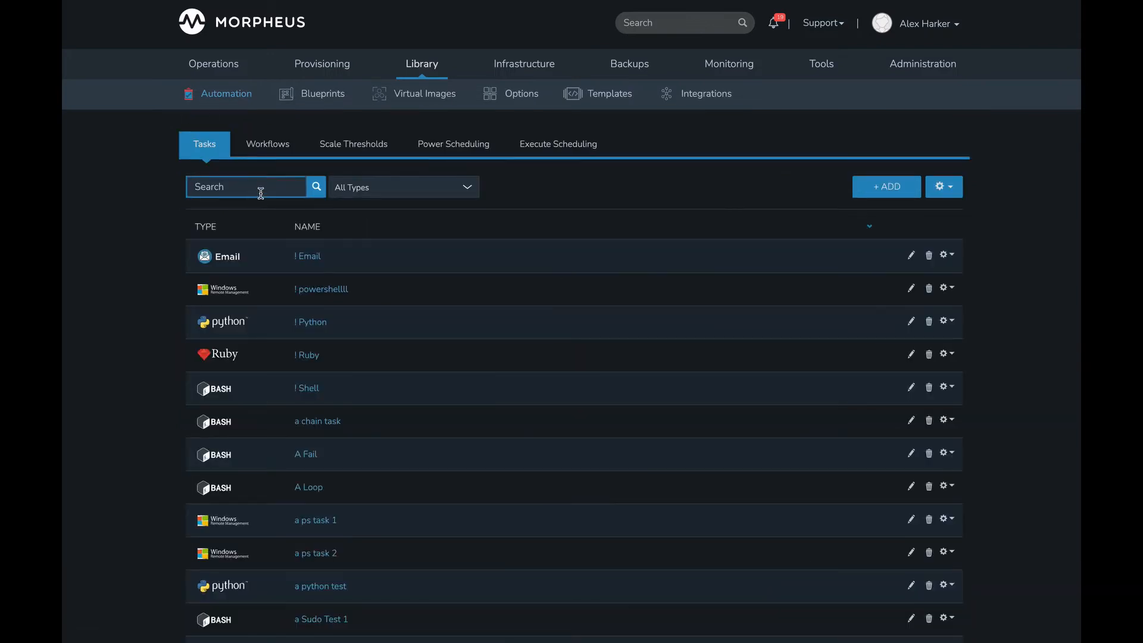
# - Search the tasks for "vault", open Vault KV1 Example, and examine the mountpoint, engine and secret path in the script's first line
pyautogui.write('vault')
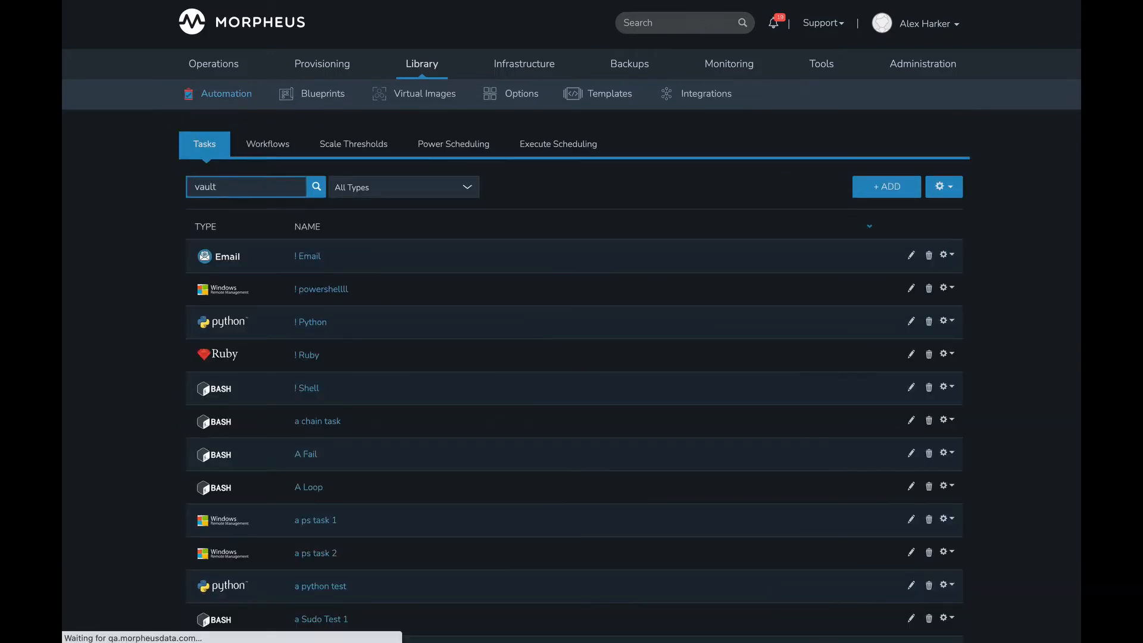
pyautogui.click(341, 256)
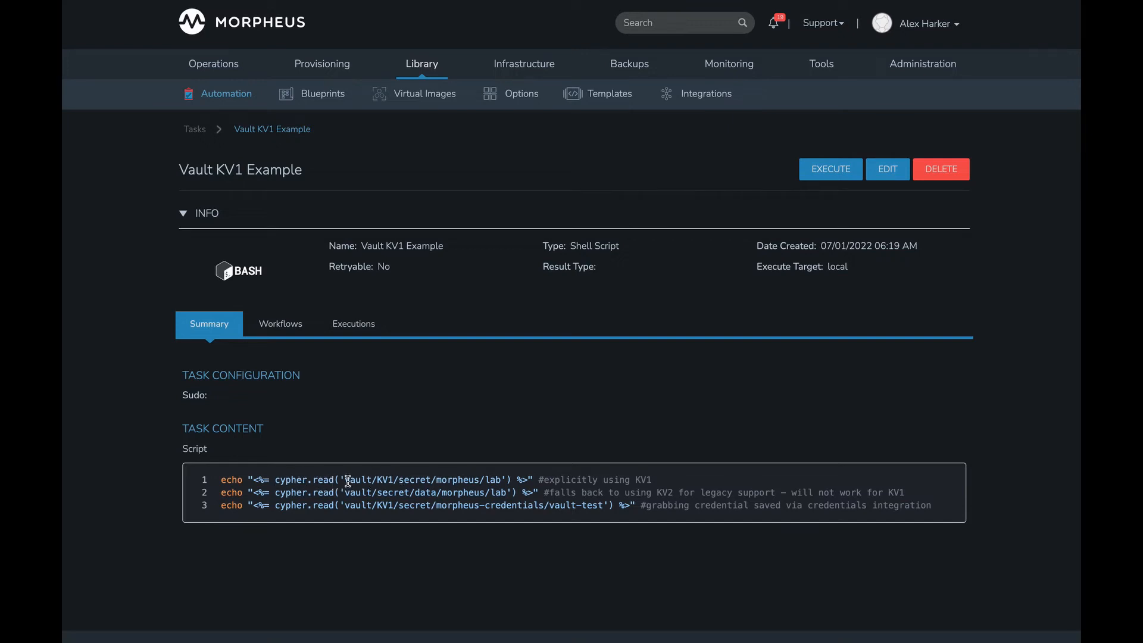
pyautogui.moveTo(345, 480); pyautogui.dragTo(393, 479)
pyautogui.click(401, 479)
pyautogui.moveTo(393, 479); pyautogui.dragTo(506, 479)
pyautogui.click(490, 484)
# - Compare the script's second-line path, which omits the engine, with the explicit KV1 segment in the first line
pyautogui.moveTo(340, 491); pyautogui.dragTo(511, 493)
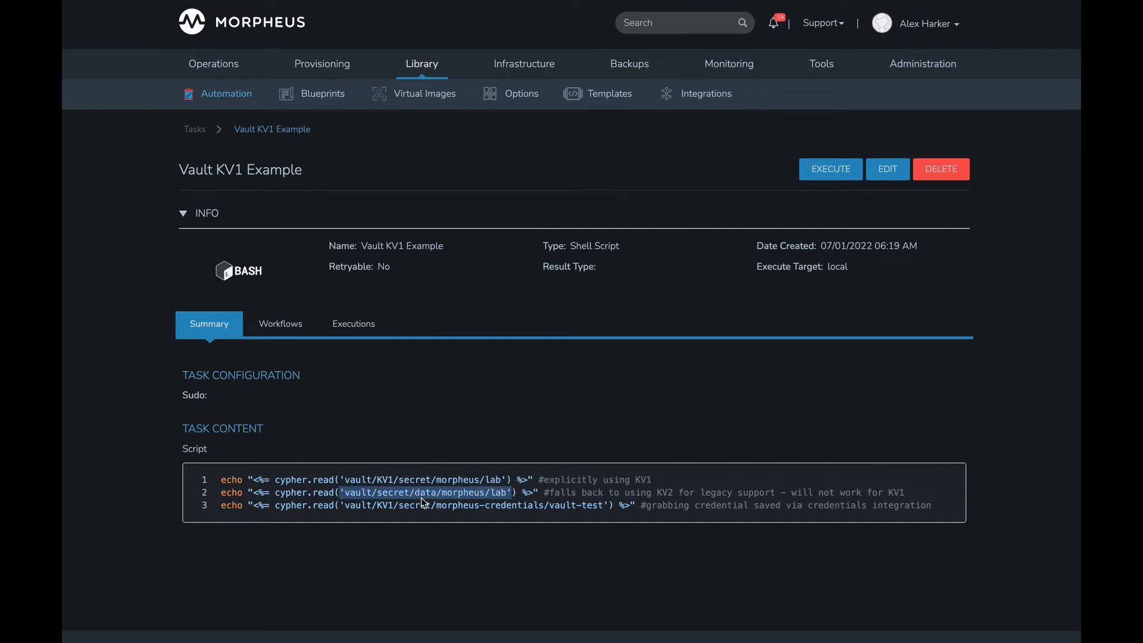
pyautogui.click(391, 506)
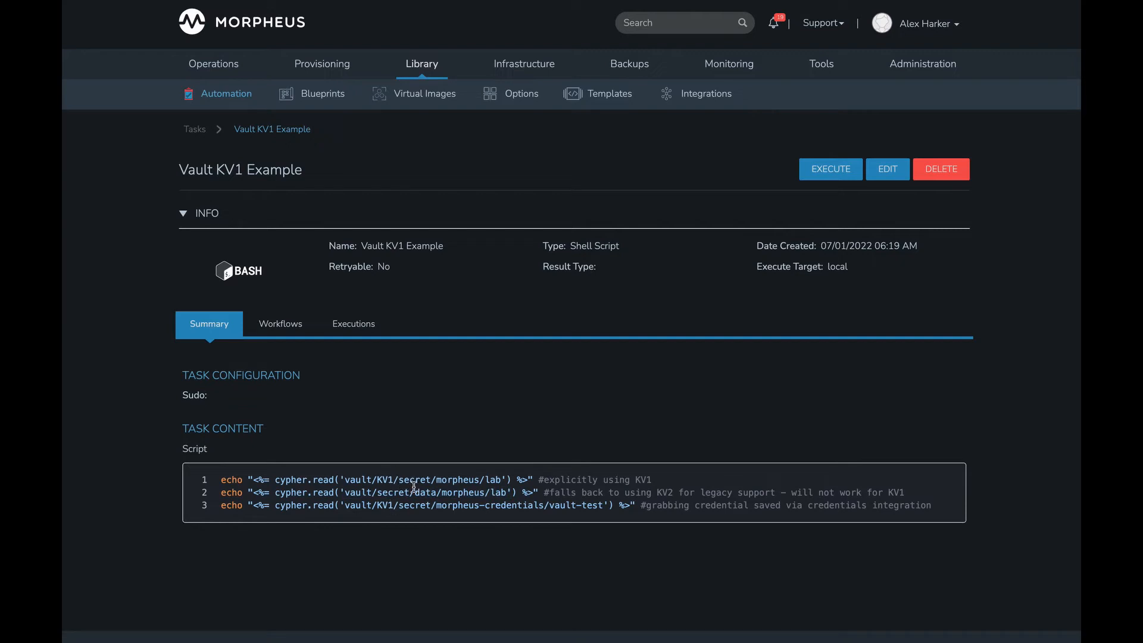
pyautogui.moveTo(339, 492); pyautogui.dragTo(512, 492)
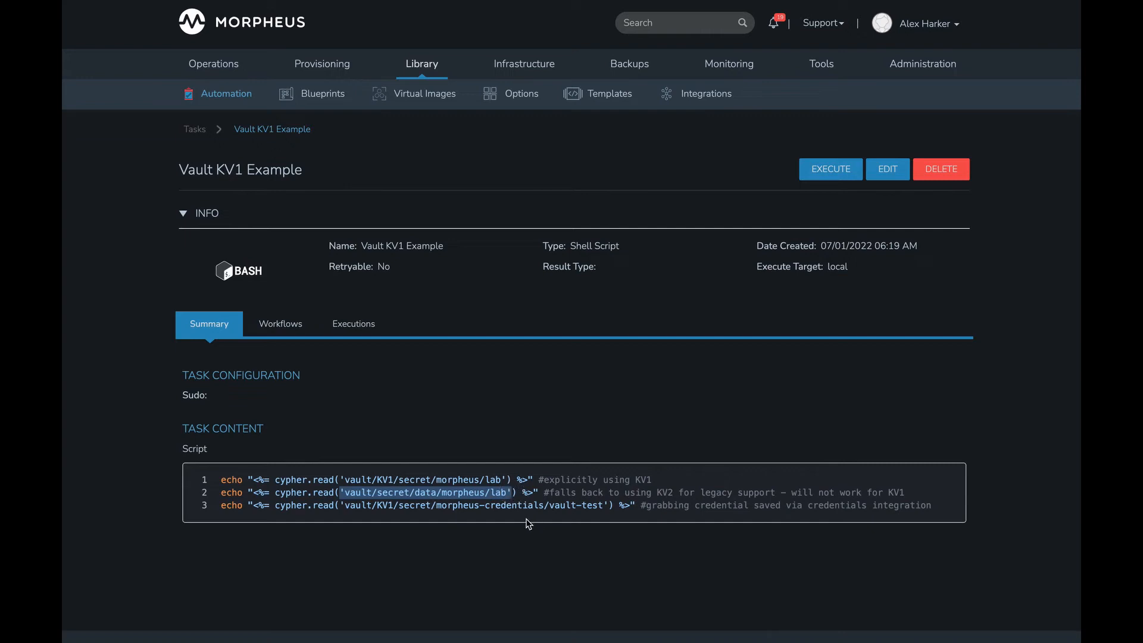
pyautogui.click(430, 497)
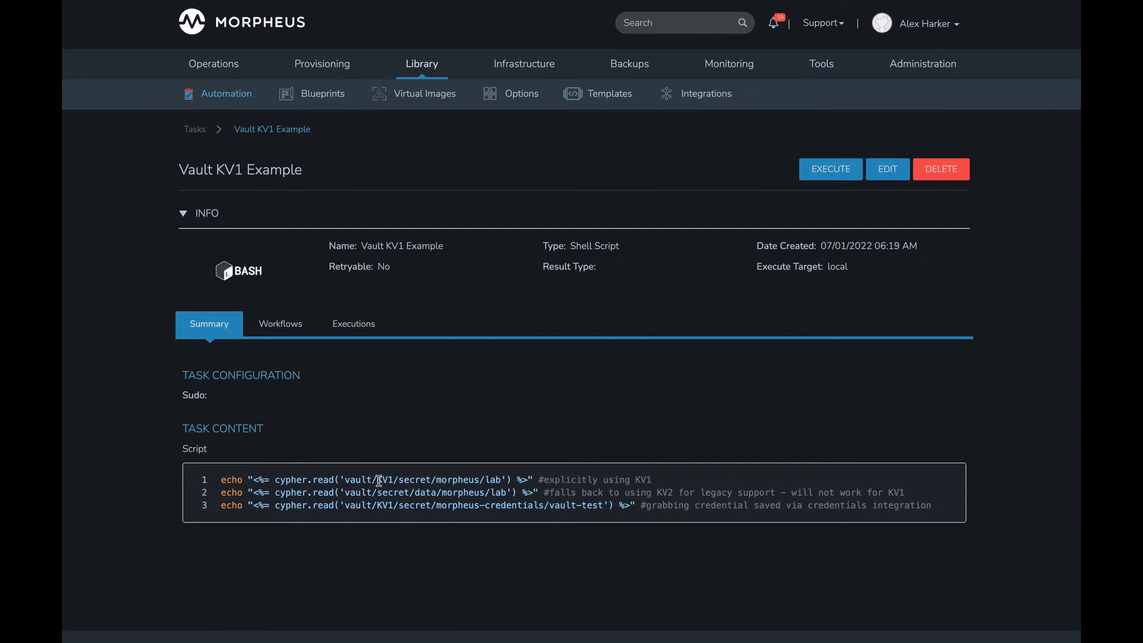
pyautogui.moveTo(377, 481); pyautogui.dragTo(395, 482)
pyautogui.click(411, 481)
# - Show the Vault KV1 Example task's executions and expand the most recent local workflow run to view its output
pyautogui.click(359, 329)
pyautogui.scroll(-1, 518, 411)
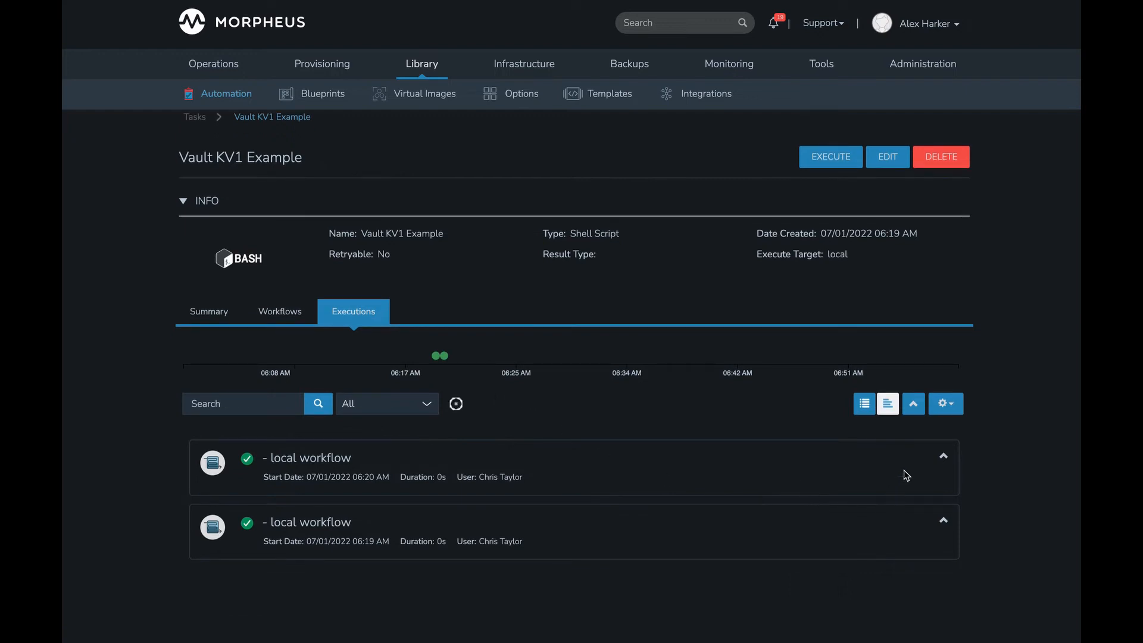
pyautogui.click(942, 458)
pyautogui.scroll(-3, 454, 475)
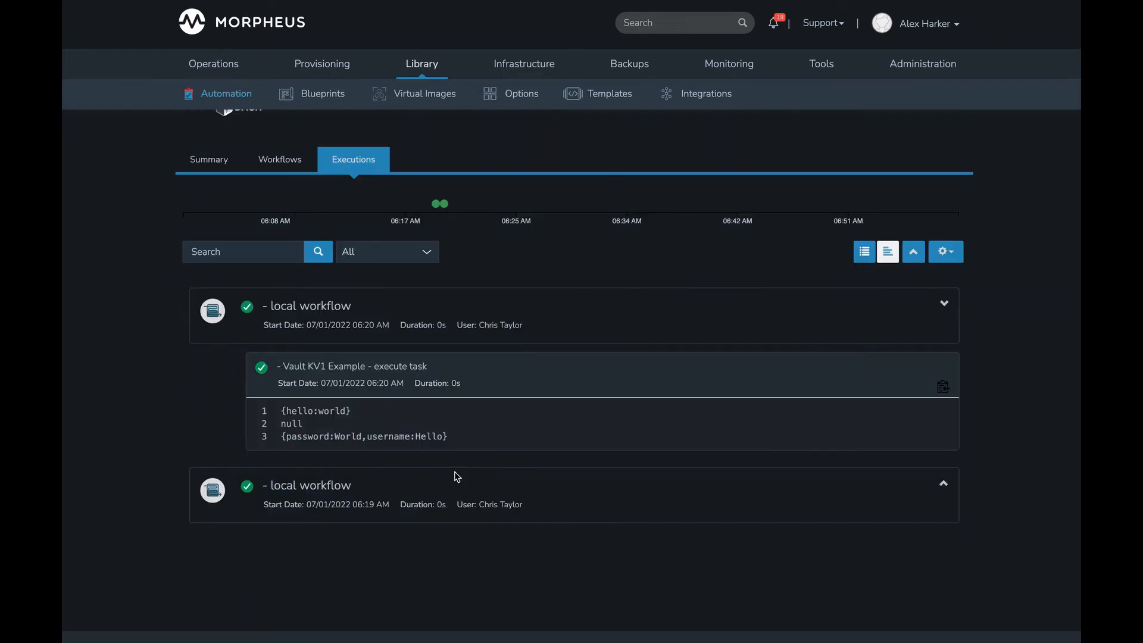
# - Examine the first and second output lines of the Vault KV1 Example run
pyautogui.moveTo(282, 412); pyautogui.dragTo(351, 411)
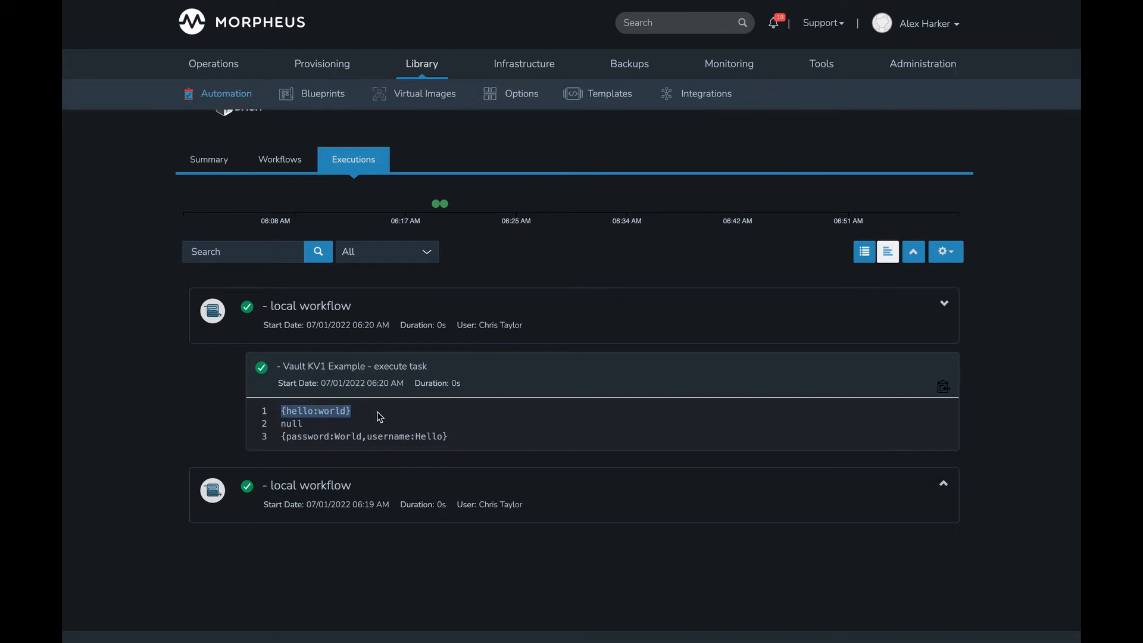
pyautogui.click(337, 410)
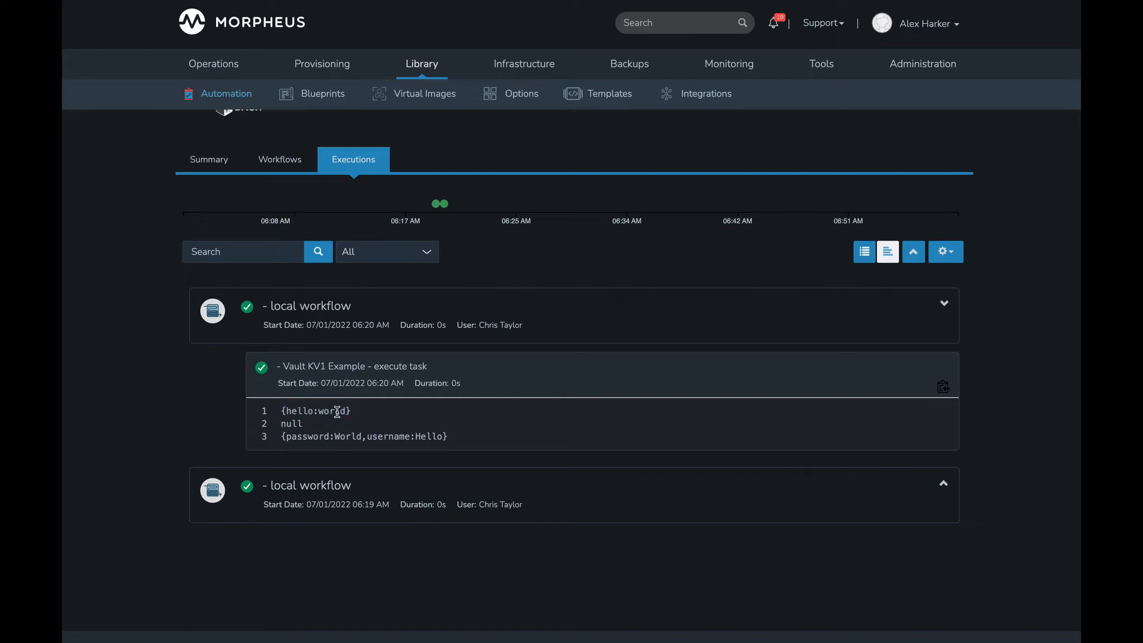
pyautogui.doubleClick(288, 422)
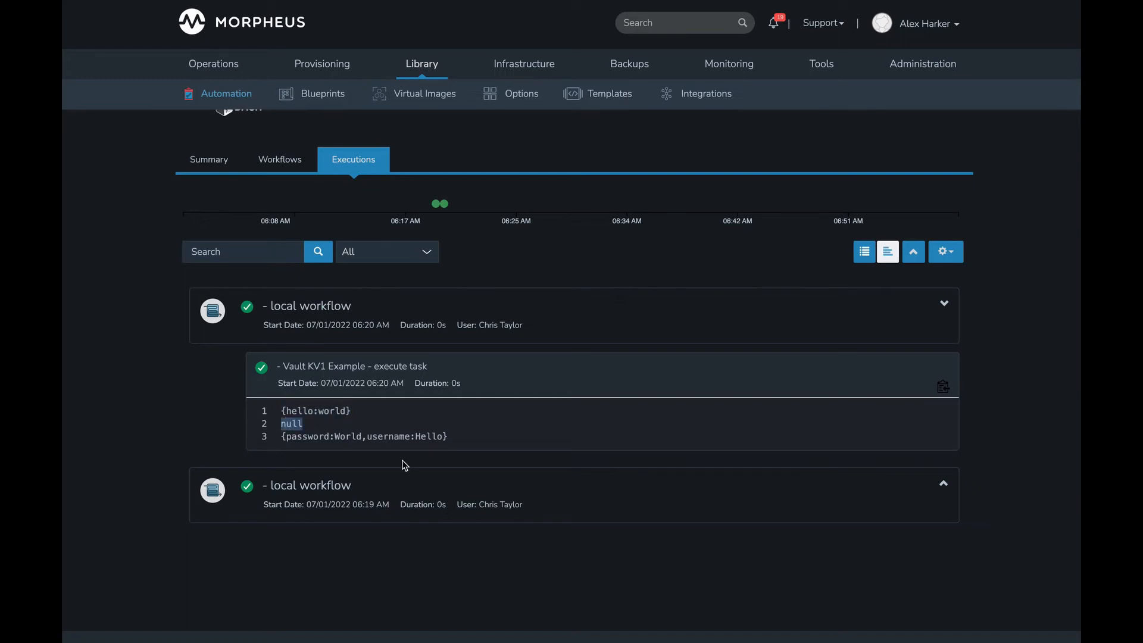
pyautogui.click(312, 423)
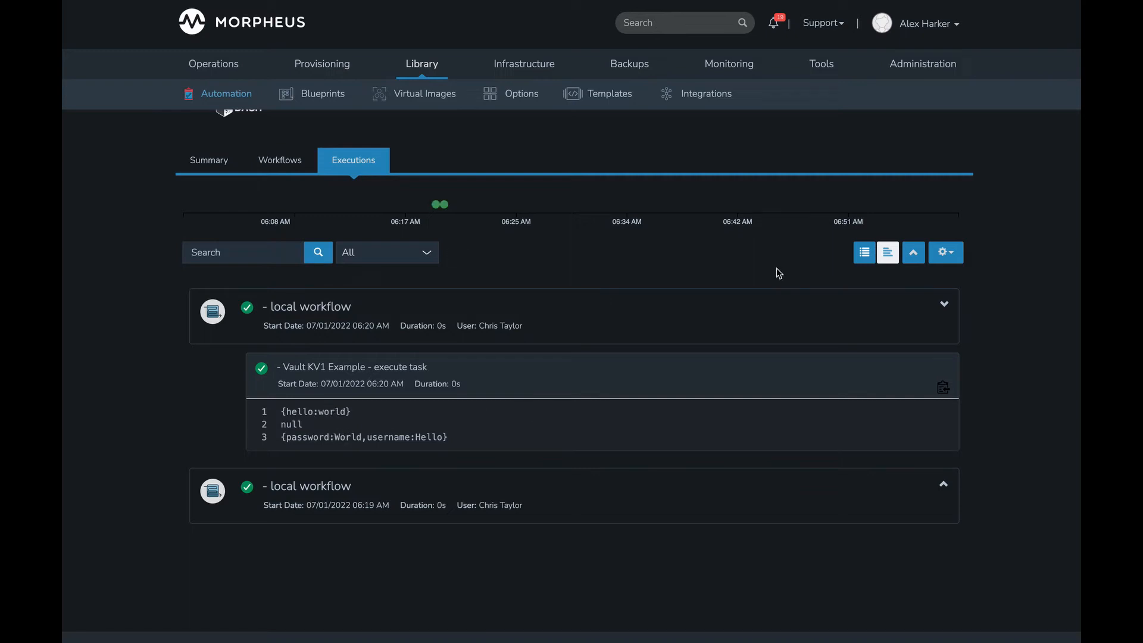
# - Open the HashiCorp Vault plugin's settings from the administration integrations, review them, and close them without saving
pyautogui.moveTo(904, 77)
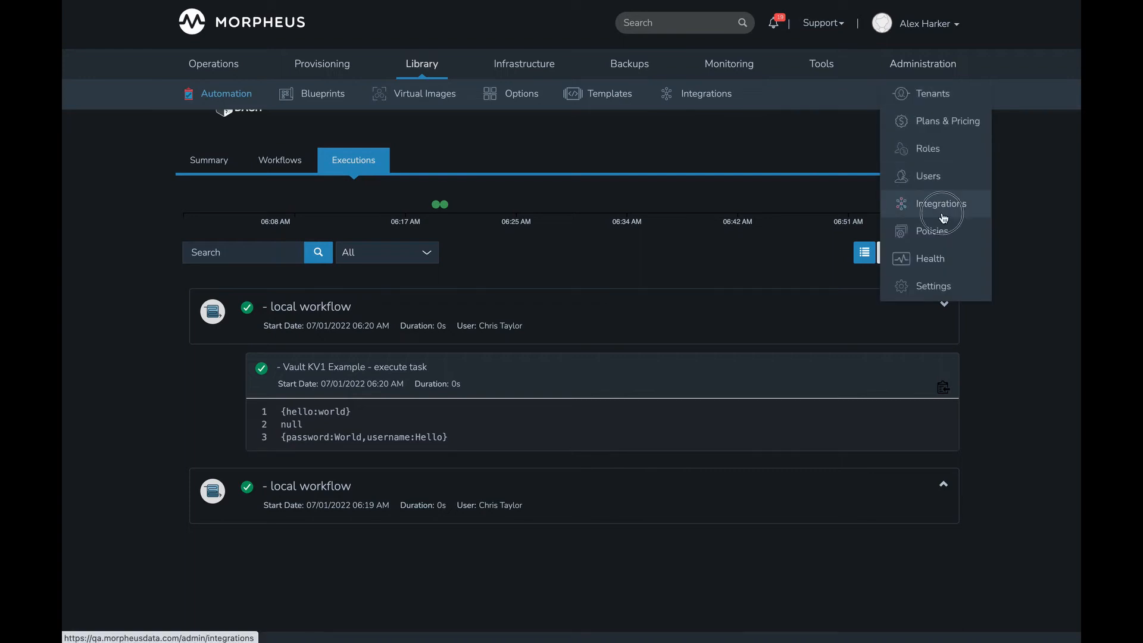
pyautogui.click(942, 206)
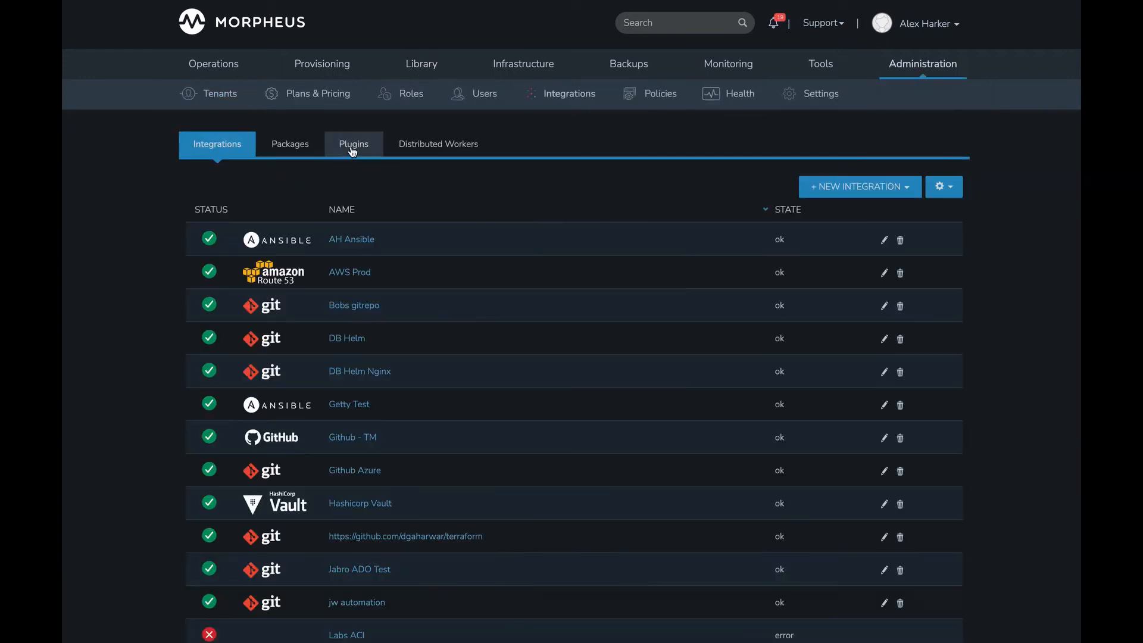
pyautogui.click(353, 144)
pyautogui.click(924, 254)
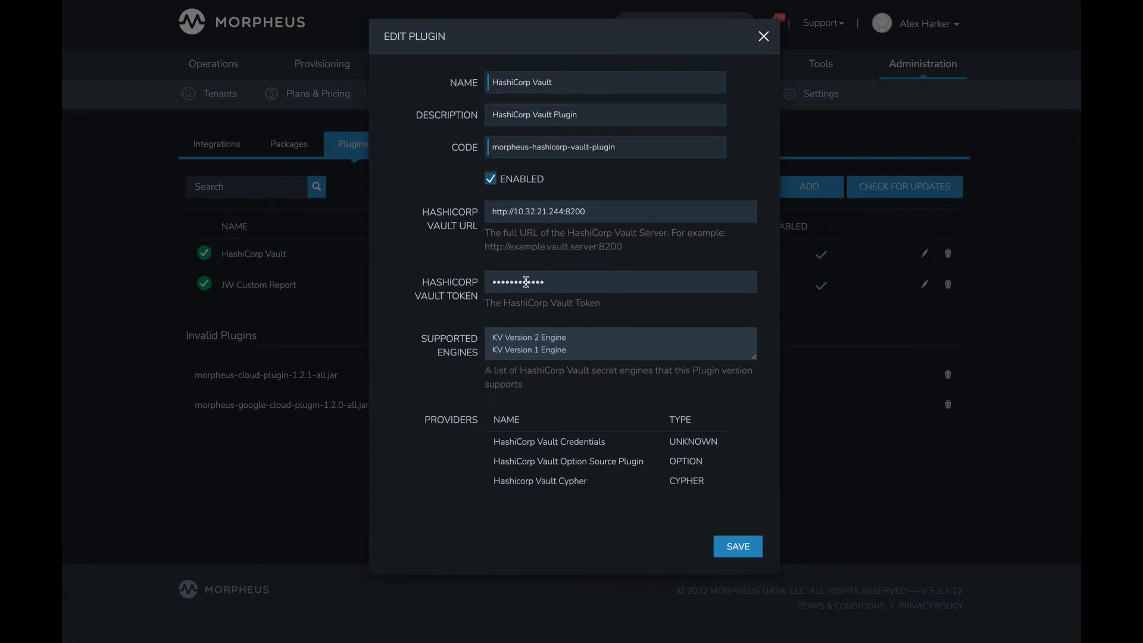
pyautogui.click(763, 36)
# - Review the available mountpoints in Cypher's new key form, including vault, and close the form without adding a key
pyautogui.moveTo(820, 63)
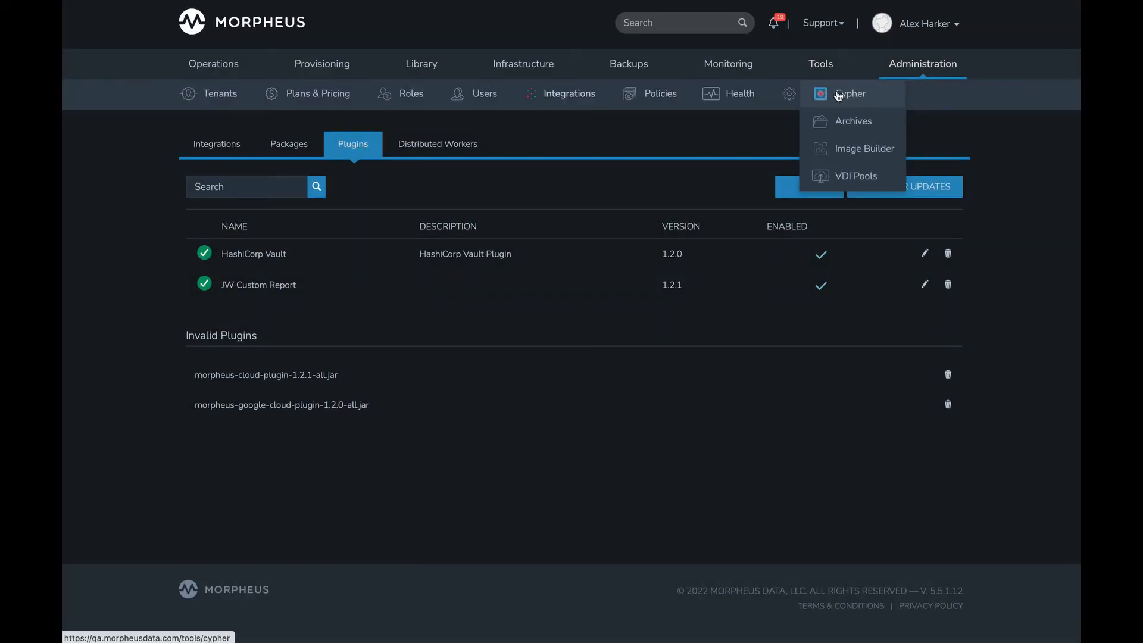
pyautogui.click(839, 96)
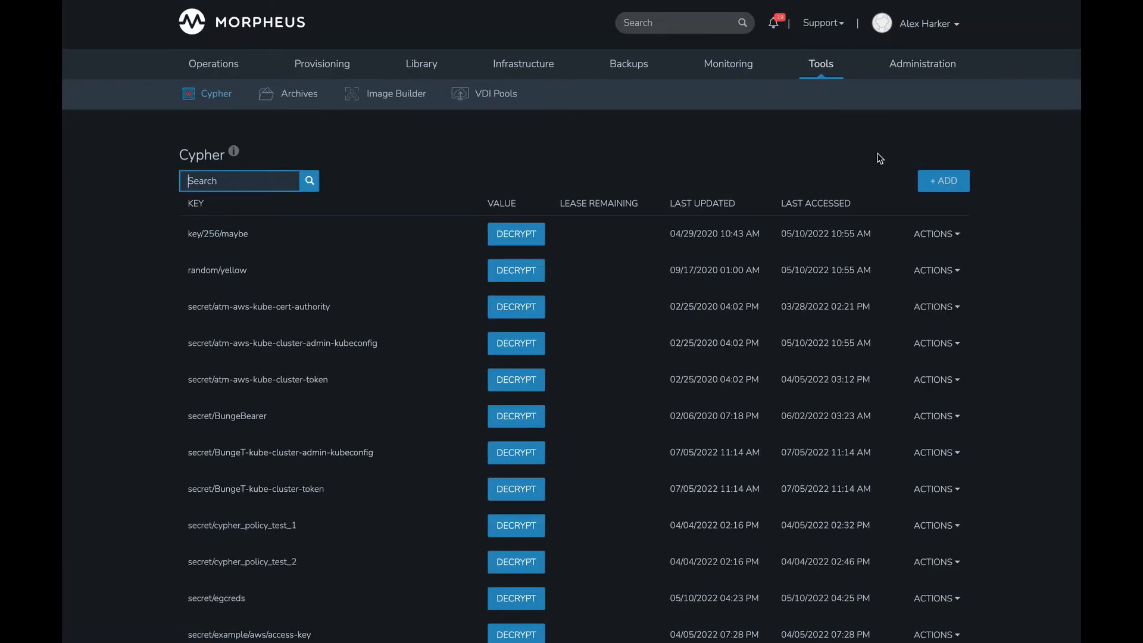
pyautogui.click(937, 187)
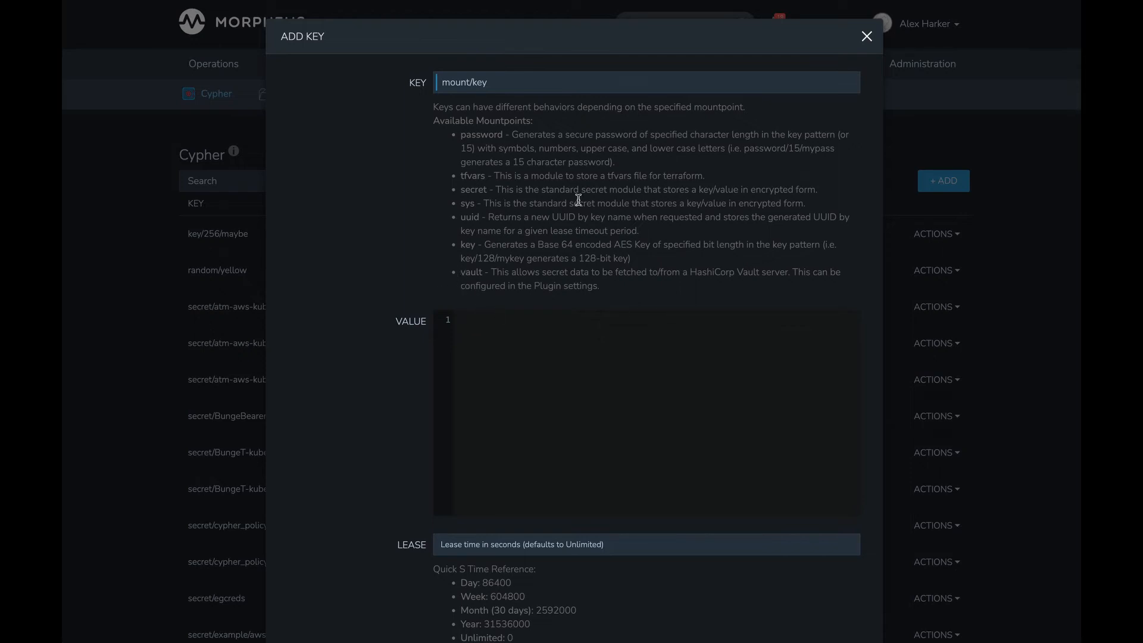
pyautogui.click(868, 37)
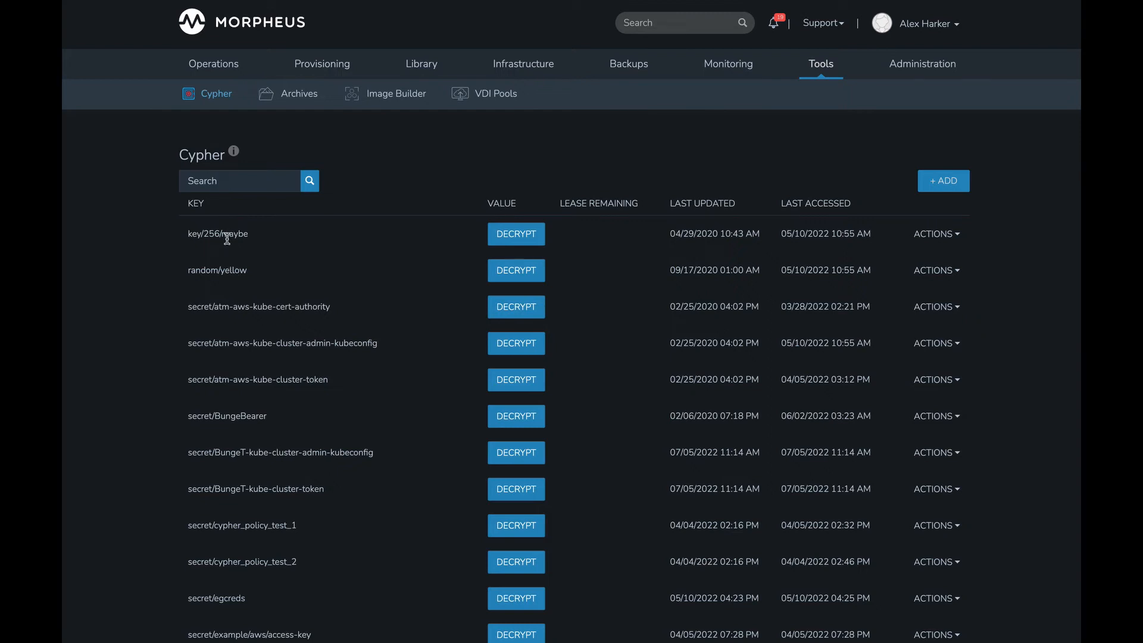
# - Reopen the HashiCorp Vault plugin's settings to review its supported engines and providers, and close them unchanged
pyautogui.moveTo(926, 77)
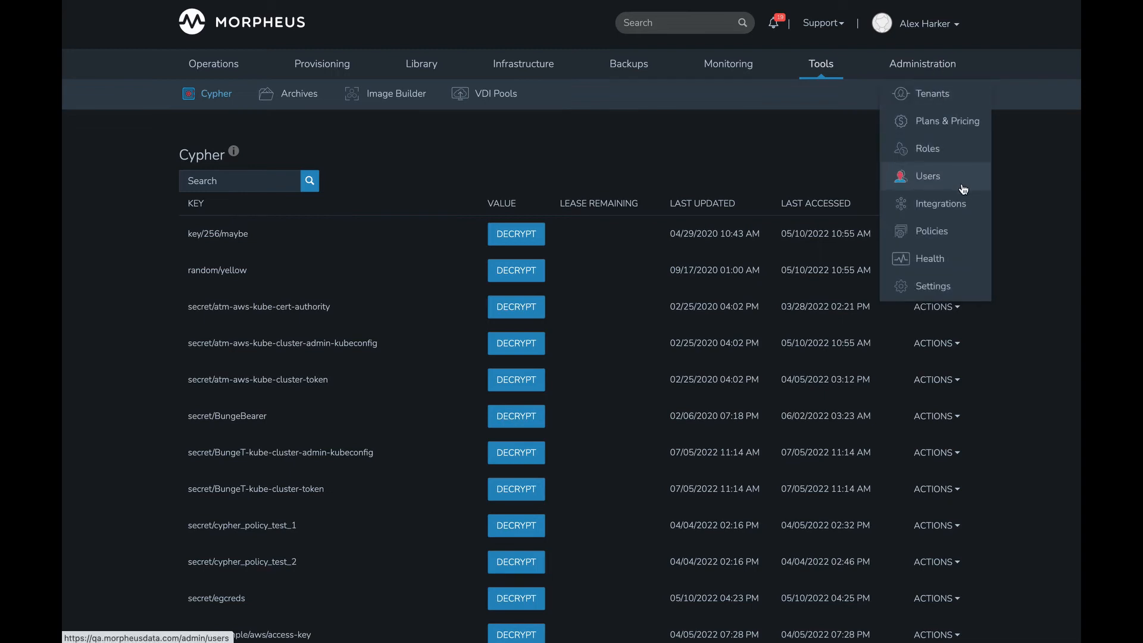
pyautogui.click(941, 202)
pyautogui.click(374, 150)
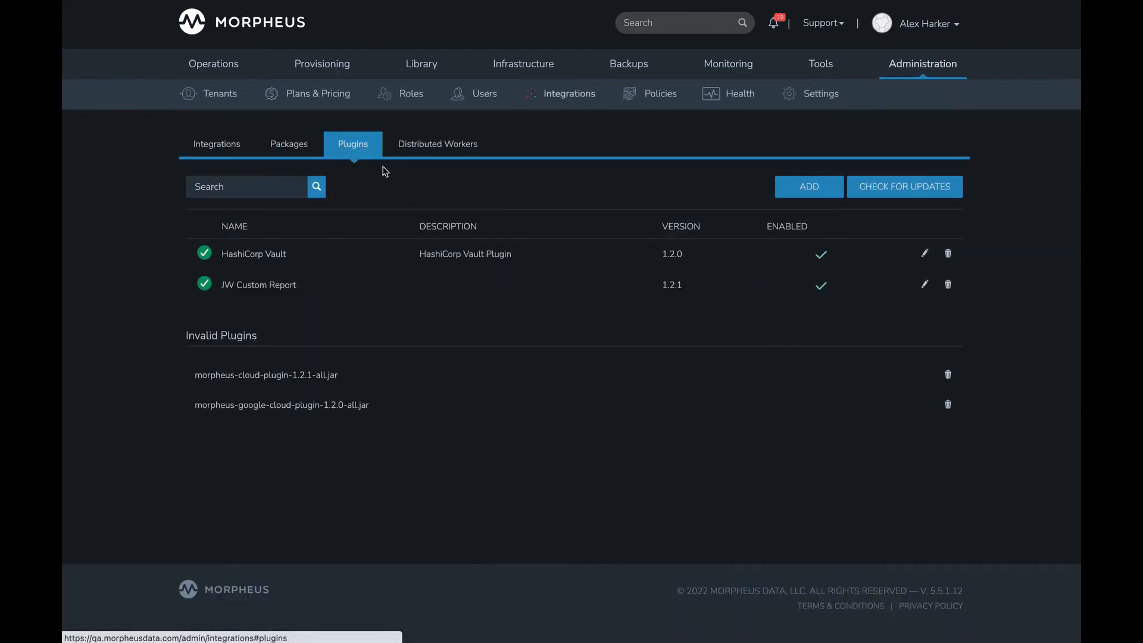
pyautogui.click(925, 253)
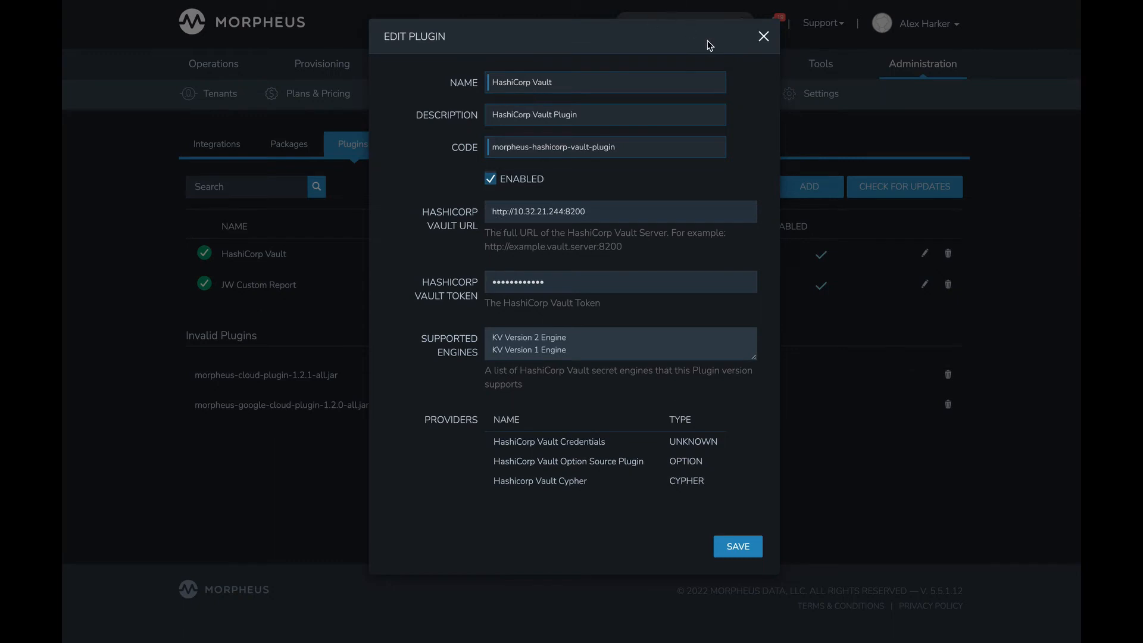
pyautogui.click(761, 37)
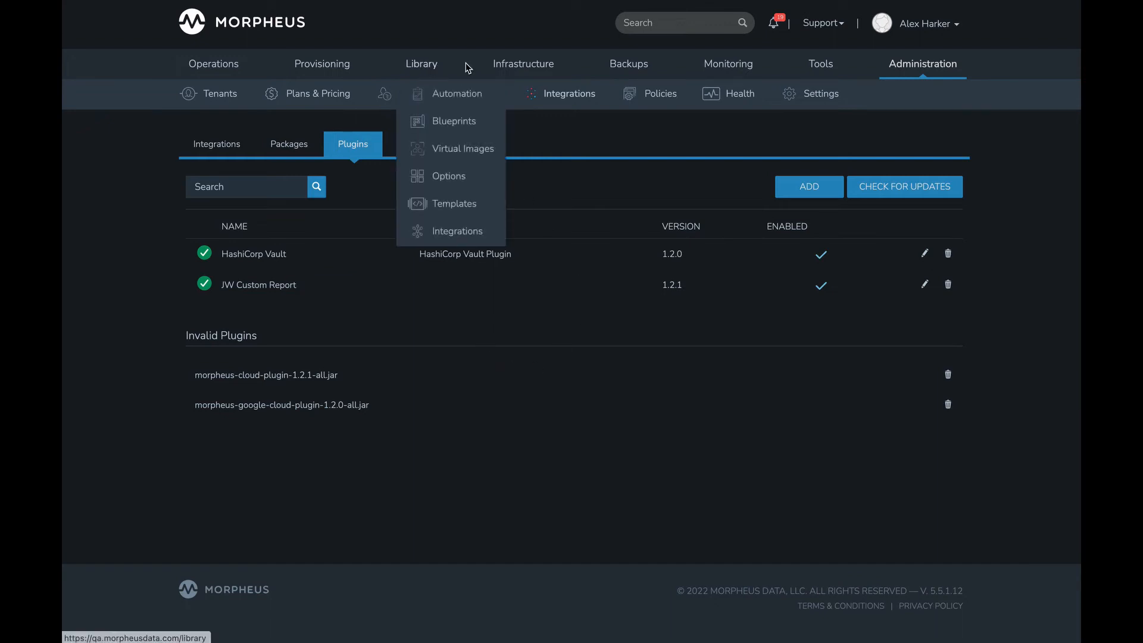
# - Show the stored credentials under infrastructure trust and review the credential types that can be added
pyautogui.moveTo(527, 82)
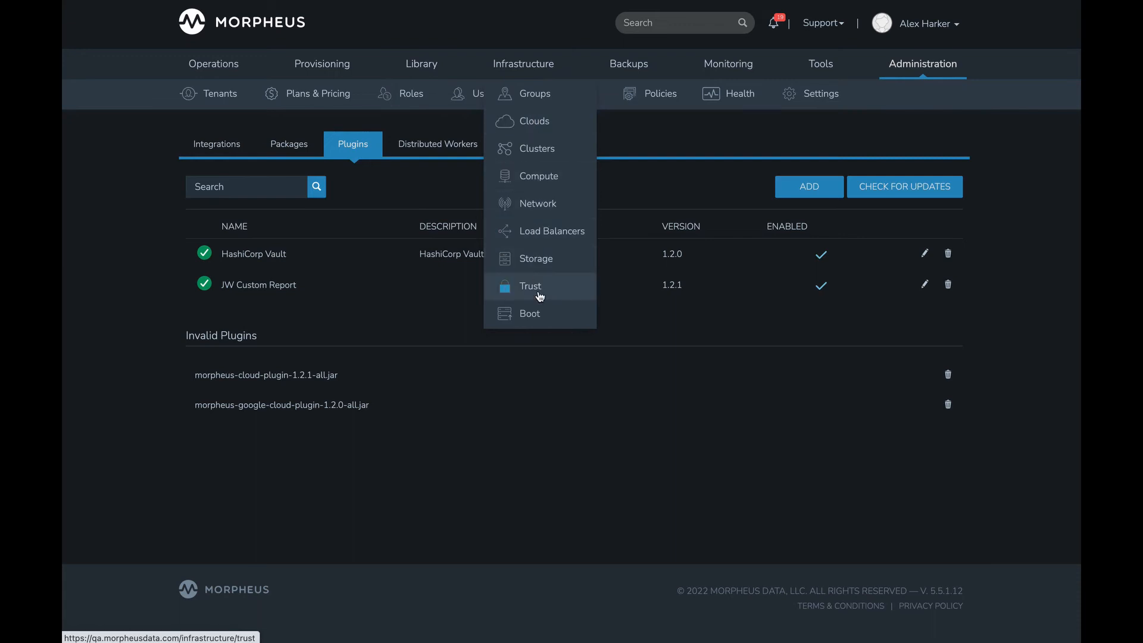
pyautogui.click(575, 292)
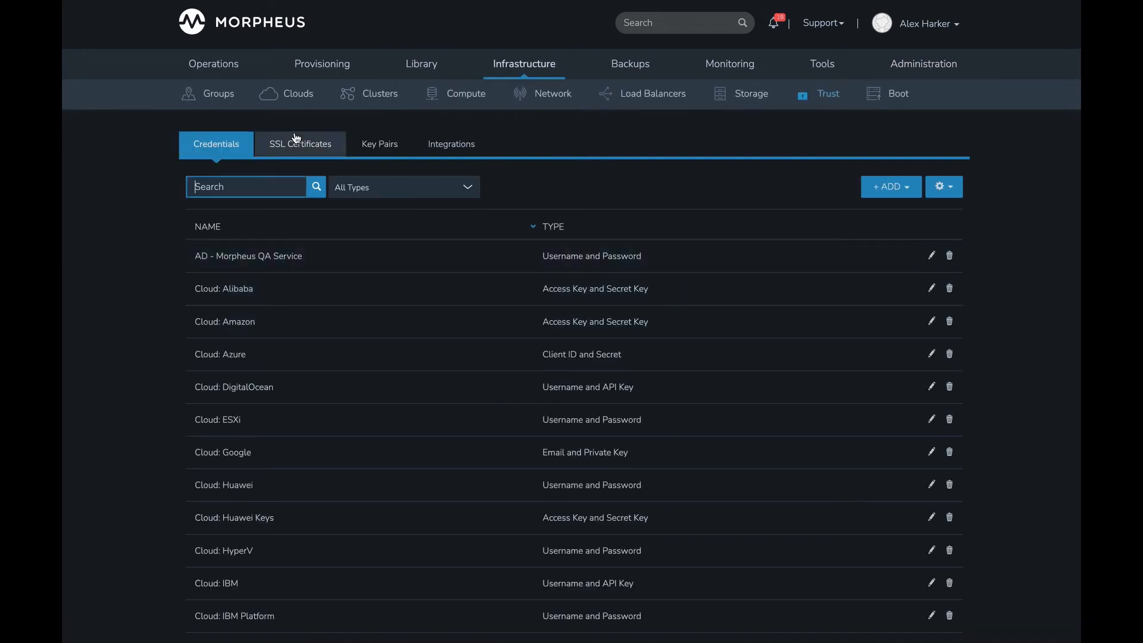
pyautogui.click(893, 189)
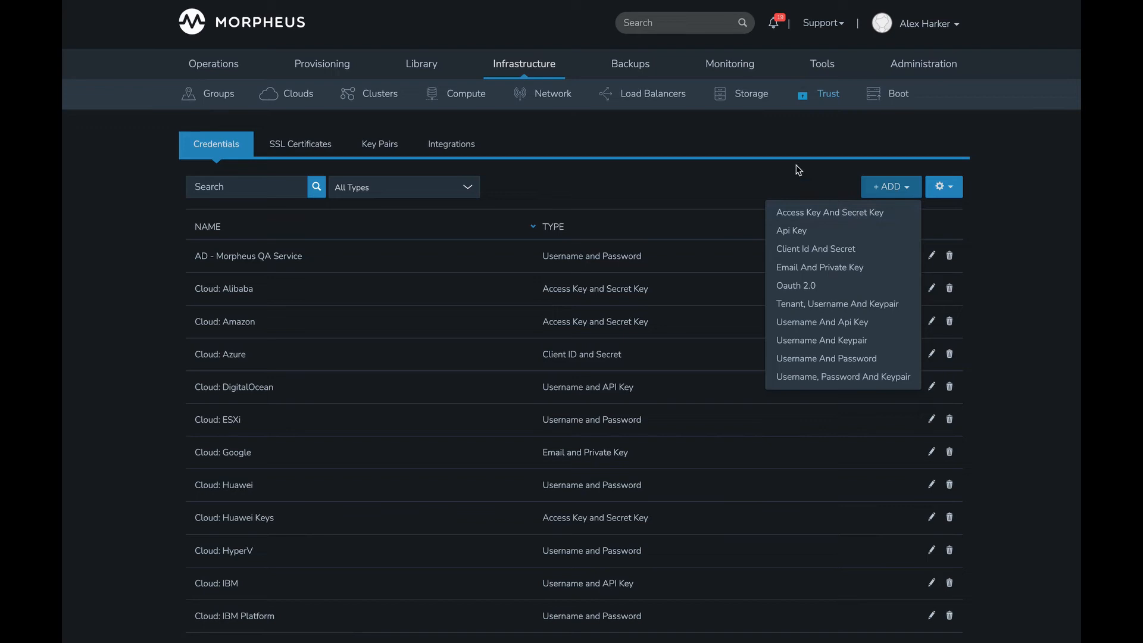
pyautogui.click(904, 188)
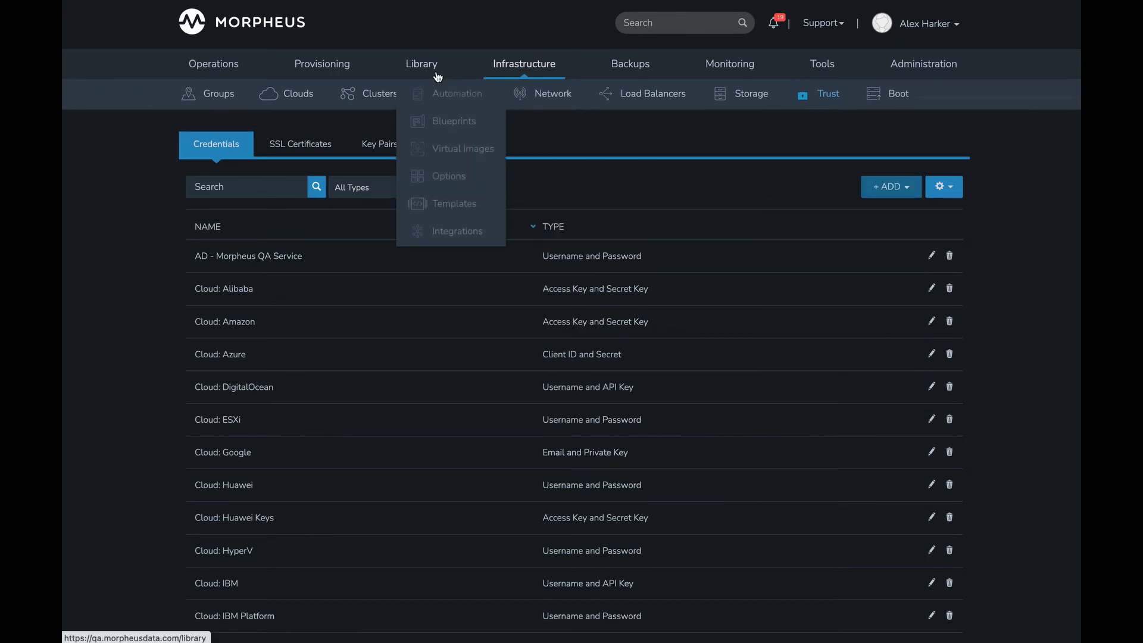
# - Start creating a new cloud of type Amazon and proceed to its configuration
pyautogui.moveTo(524, 65)
pyautogui.click(532, 120)
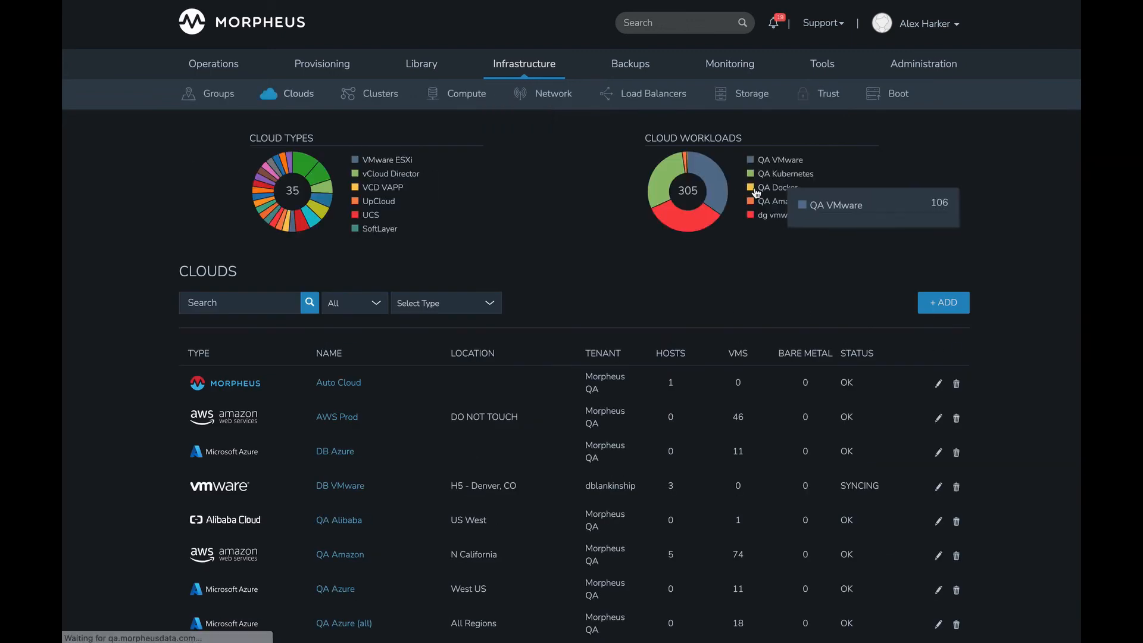
pyautogui.click(935, 301)
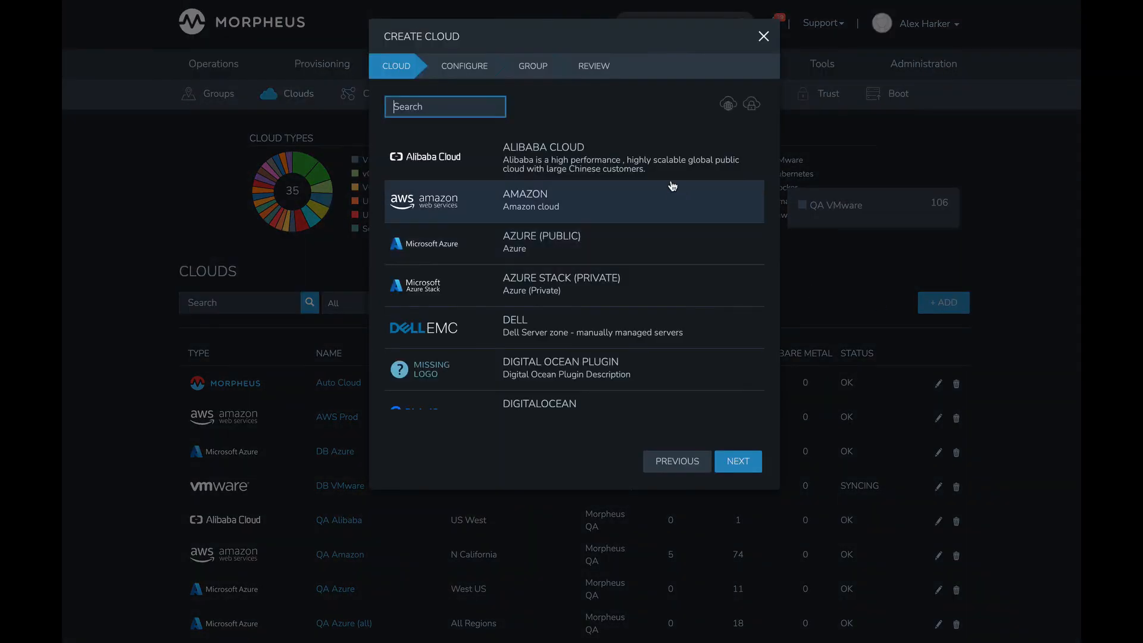
pyautogui.click(523, 209)
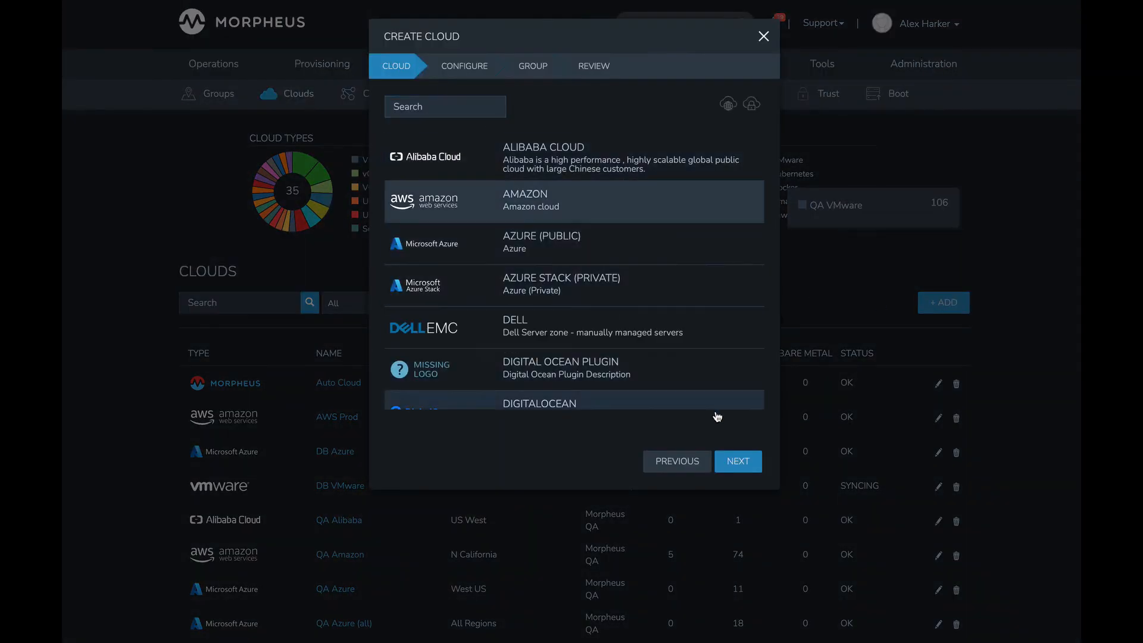
pyautogui.click(737, 459)
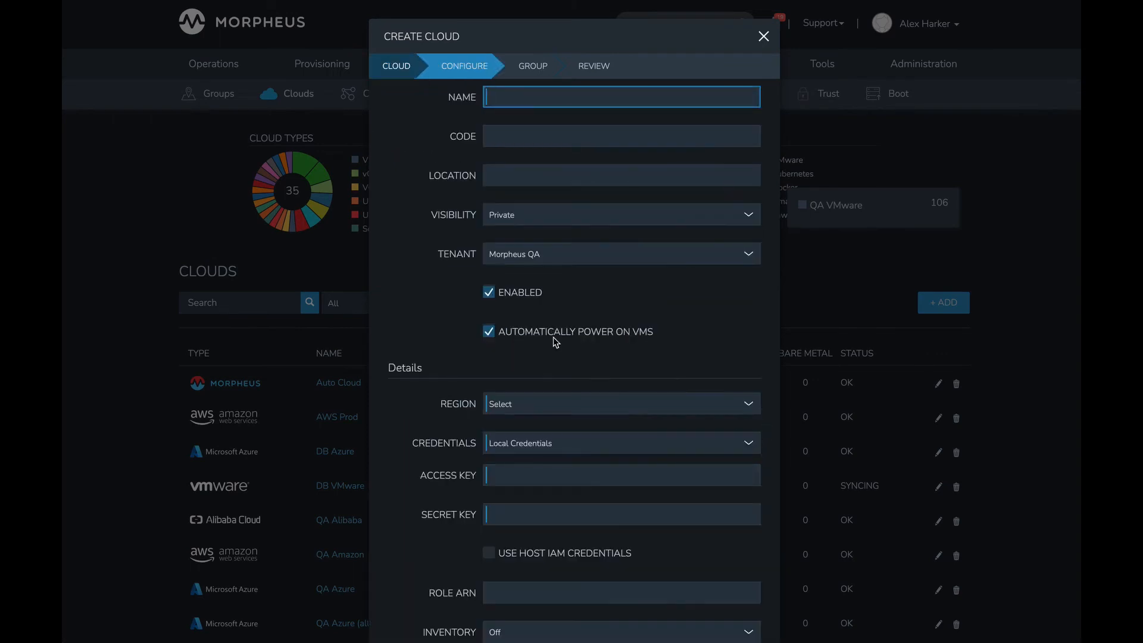
# - Review the Amazon cloud's local access key and secret key fields, and set its credentials to a new "access key and secret key"
pyautogui.scroll(-2, 553, 340)
pyautogui.scroll(-1, 553, 340)
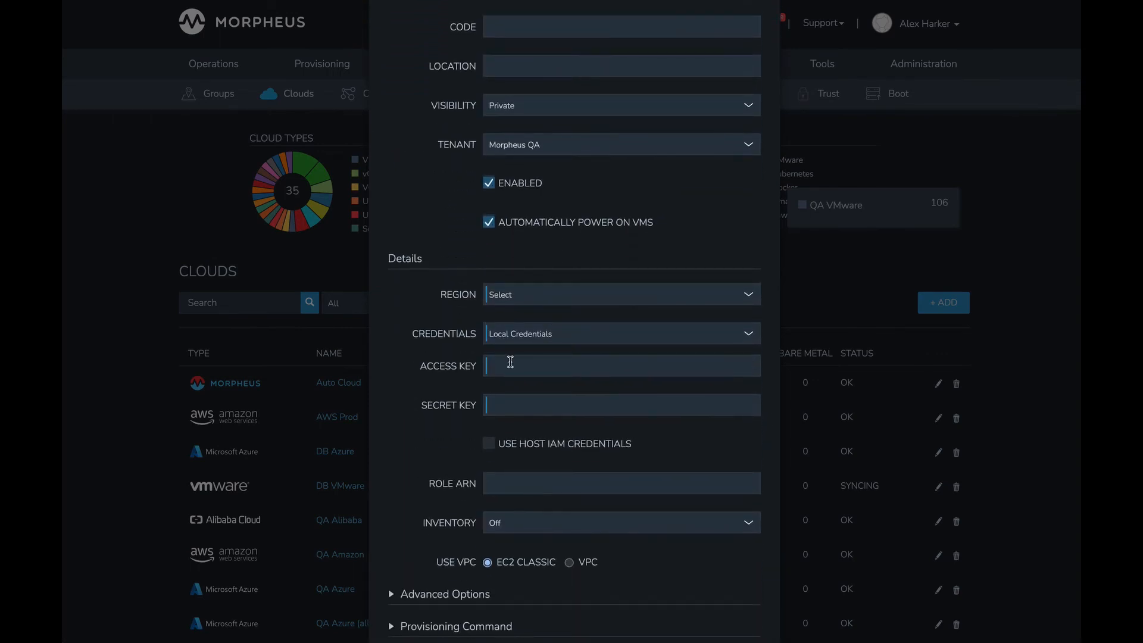
pyautogui.click(511, 372)
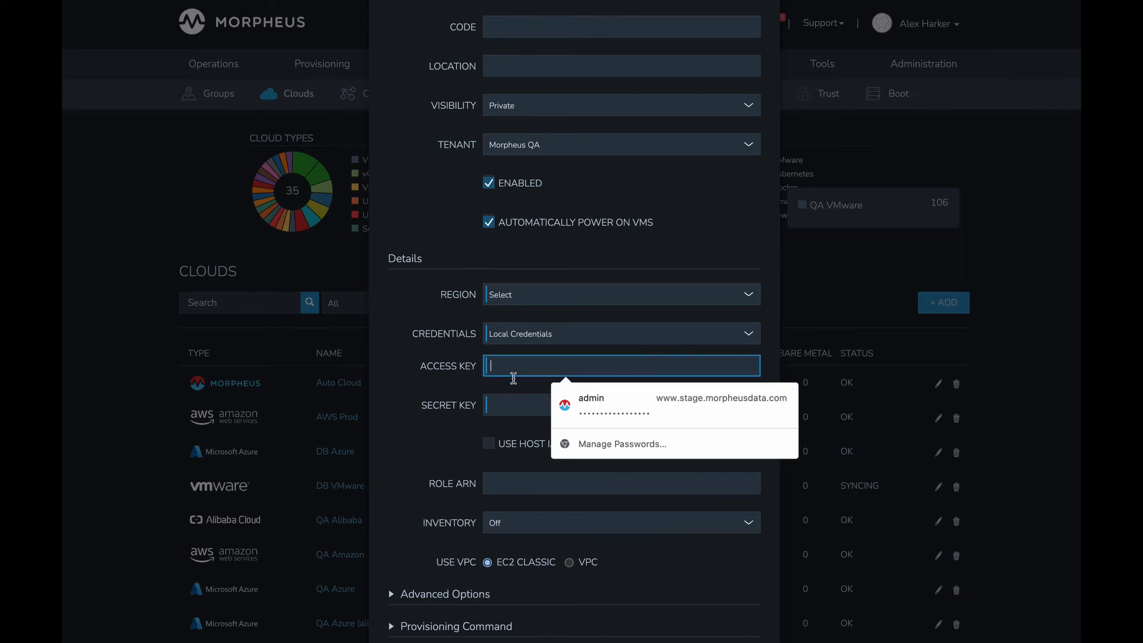
pyautogui.click(508, 403)
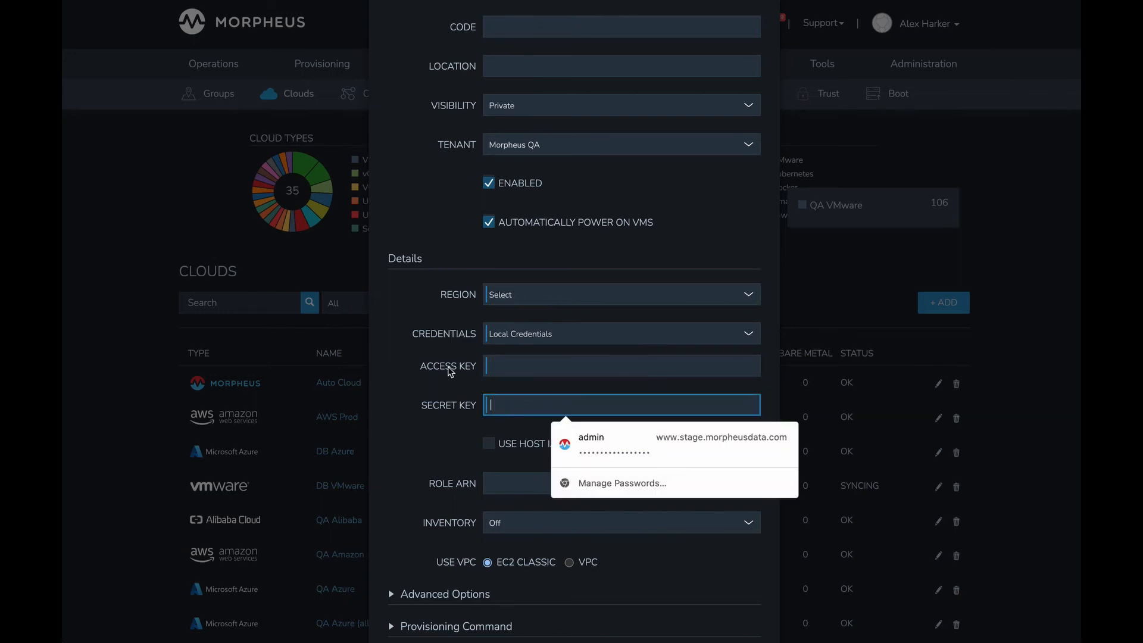
pyautogui.click(518, 335)
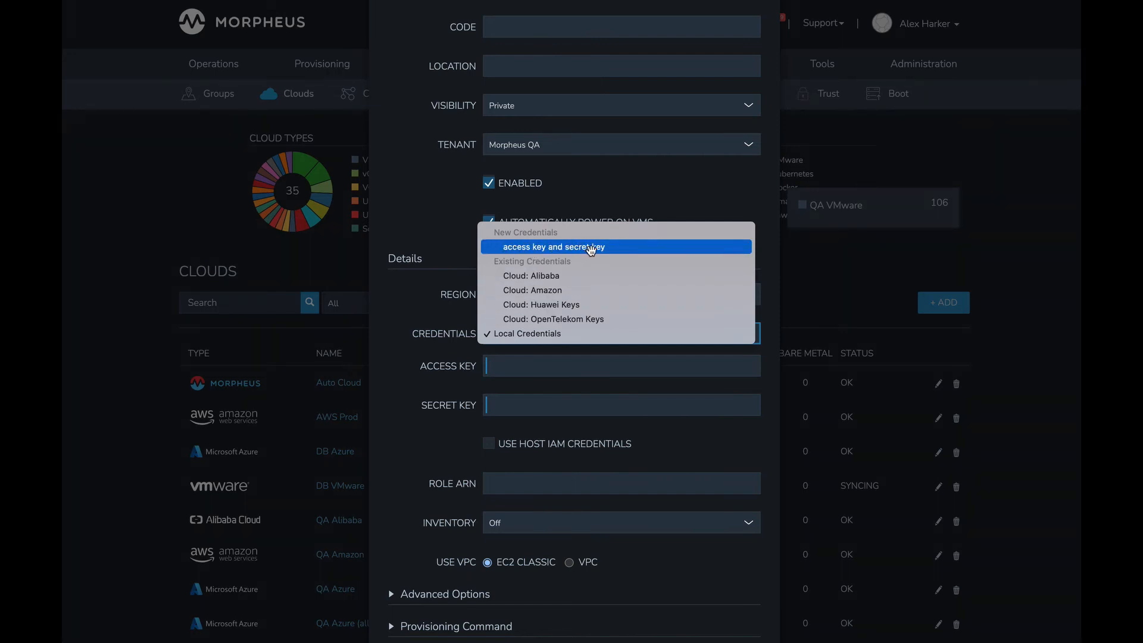
pyautogui.click(590, 248)
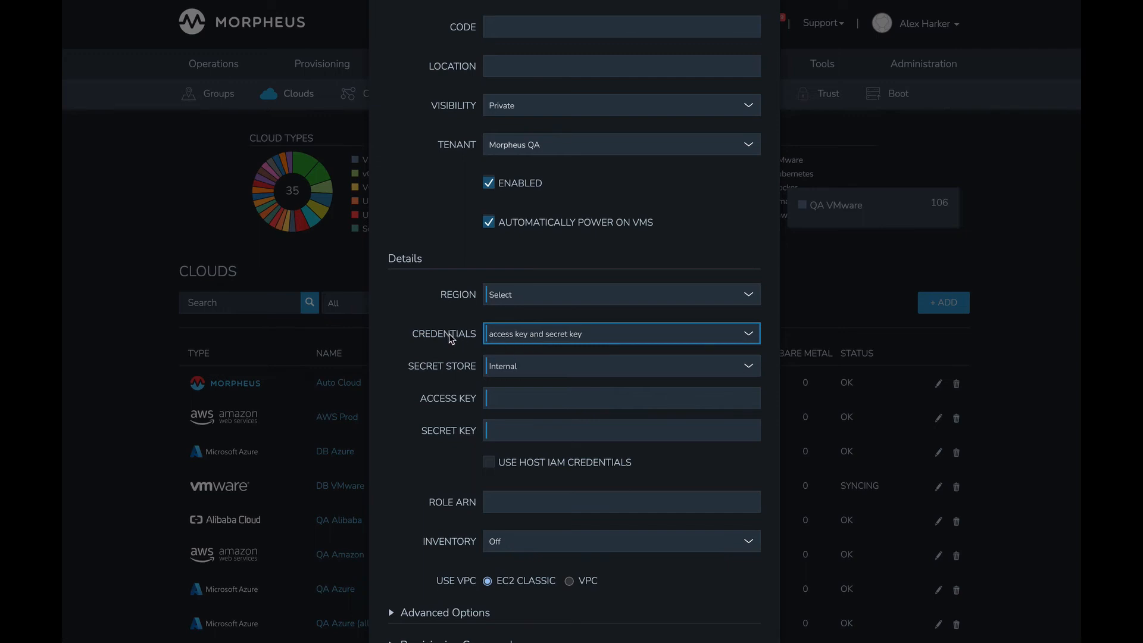
# - Close the new Amazon cloud setup without saving and show the integrations under infrastructure trust
pyautogui.scroll(2, 422, 340)
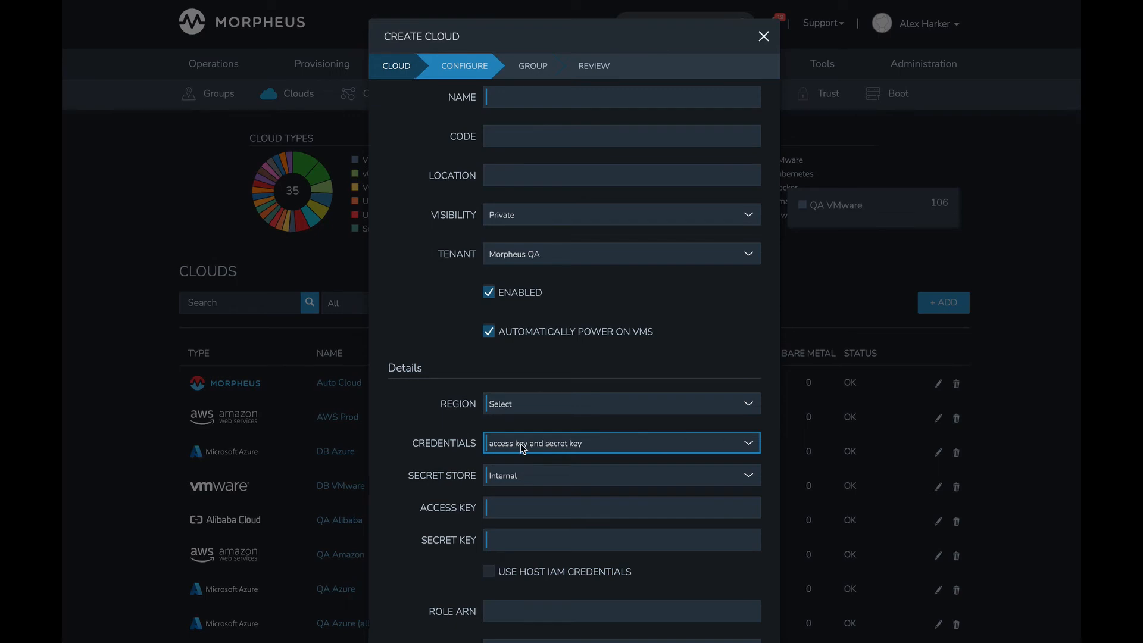
pyautogui.click(762, 37)
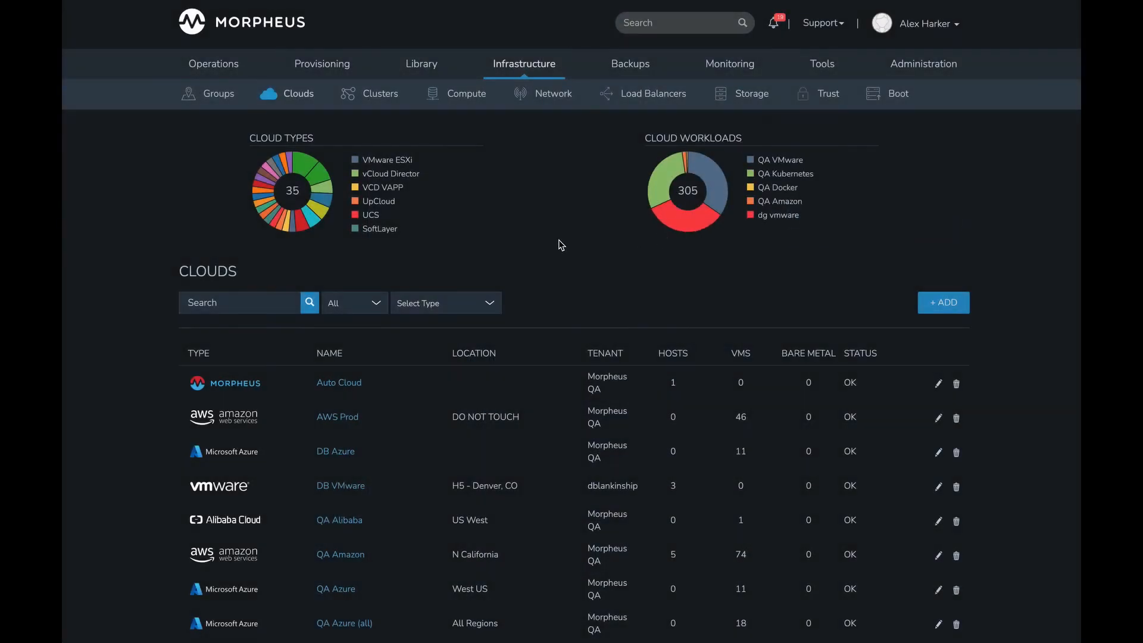
pyautogui.moveTo(810, 73)
pyautogui.moveTo(524, 67)
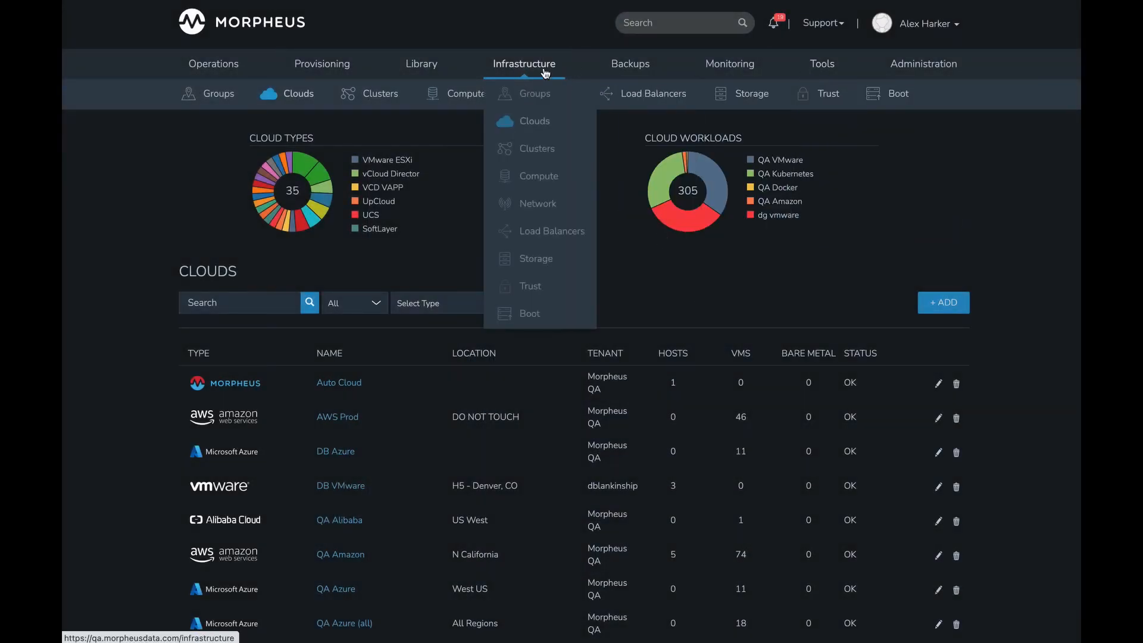
pyautogui.click(548, 286)
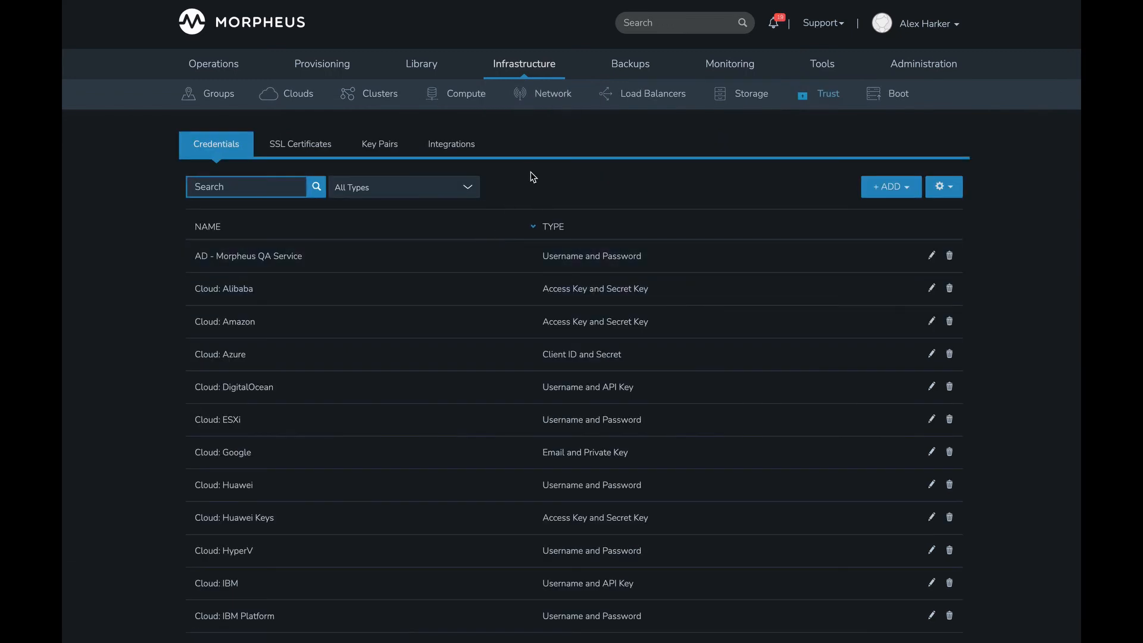
pyautogui.click(464, 153)
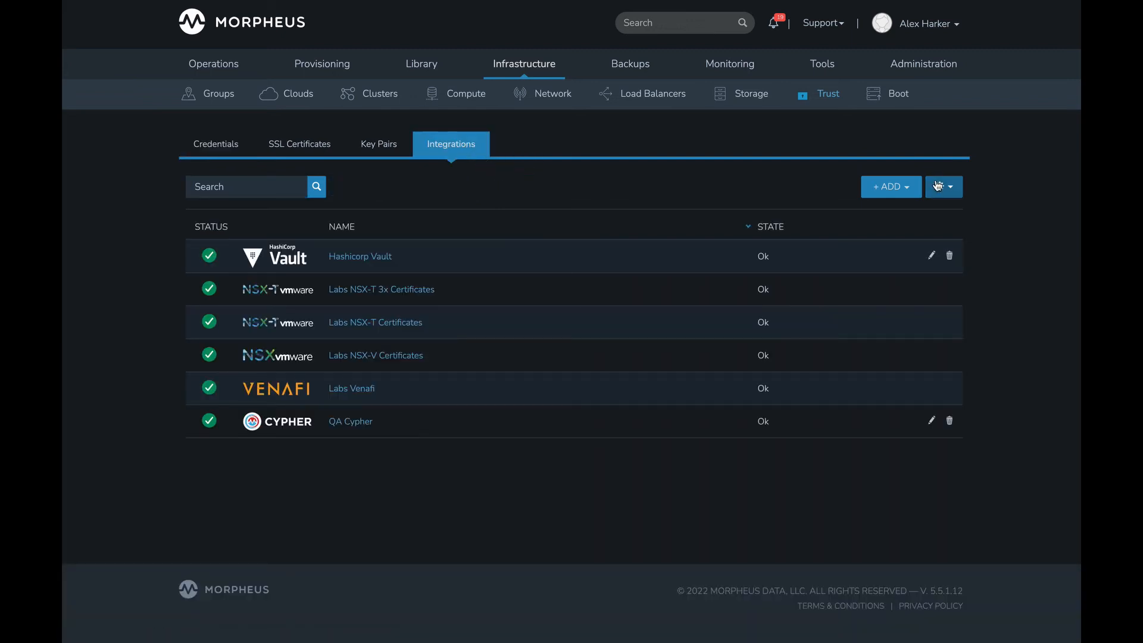
# - Review the fields and secret engine options for adding a HashiCorp Vault Credentials integration, and close the form unsaved
pyautogui.click(910, 187)
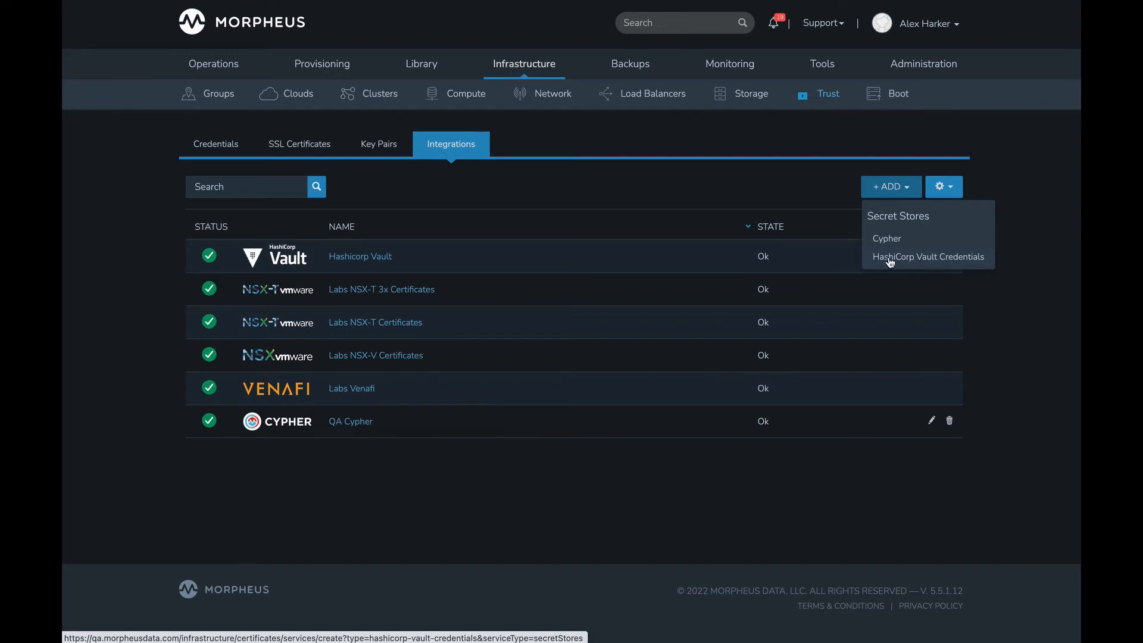
pyautogui.click(939, 260)
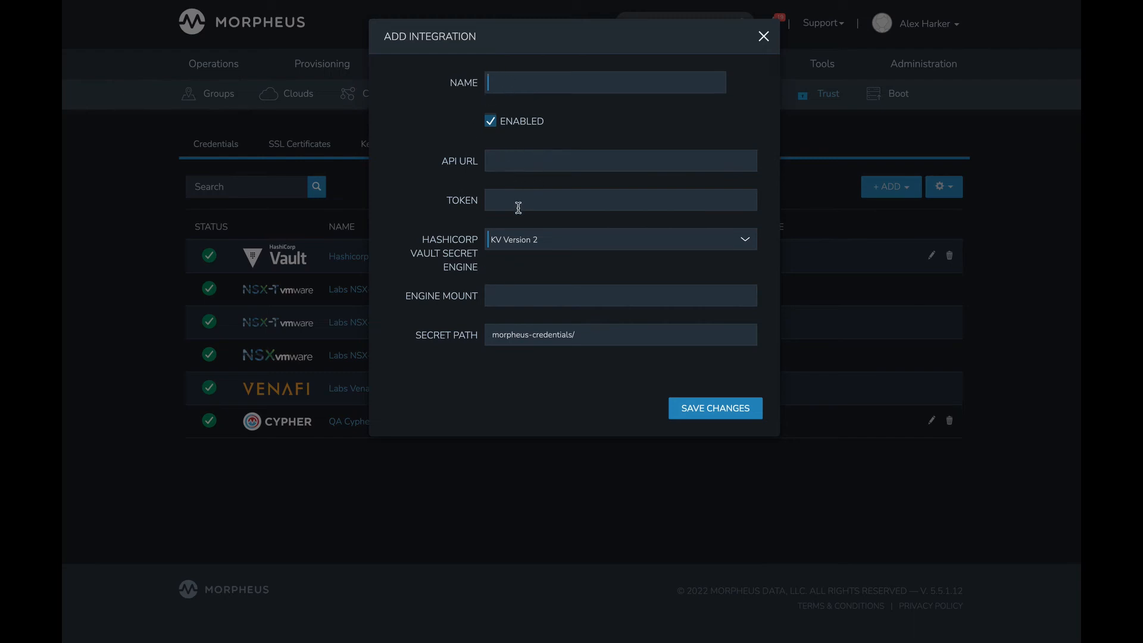
pyautogui.click(542, 239)
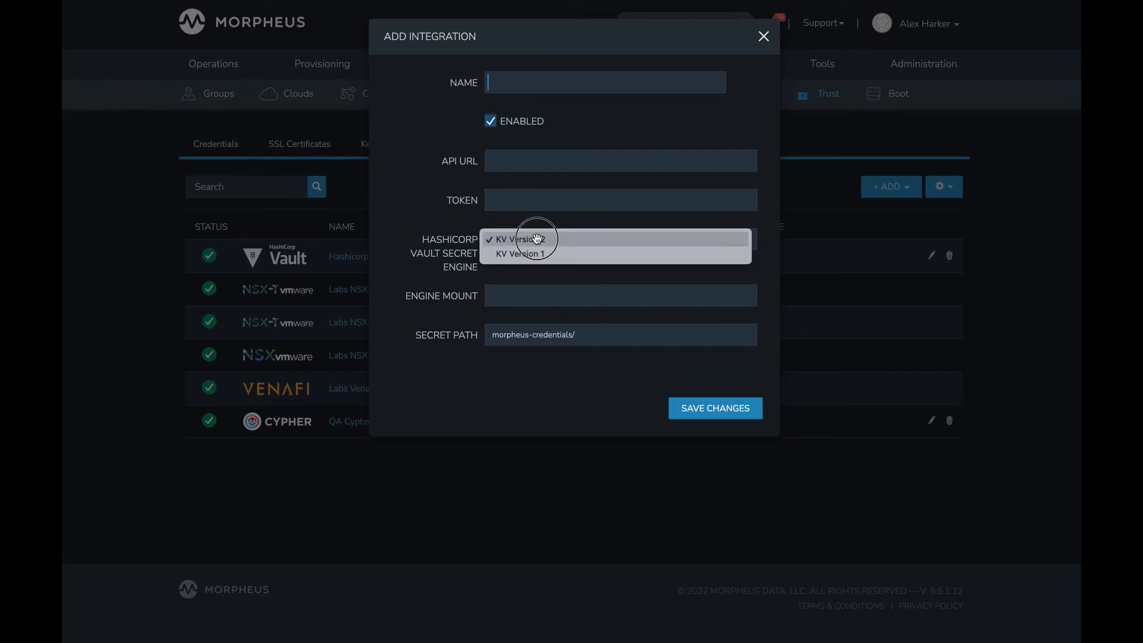
pyautogui.click(415, 232)
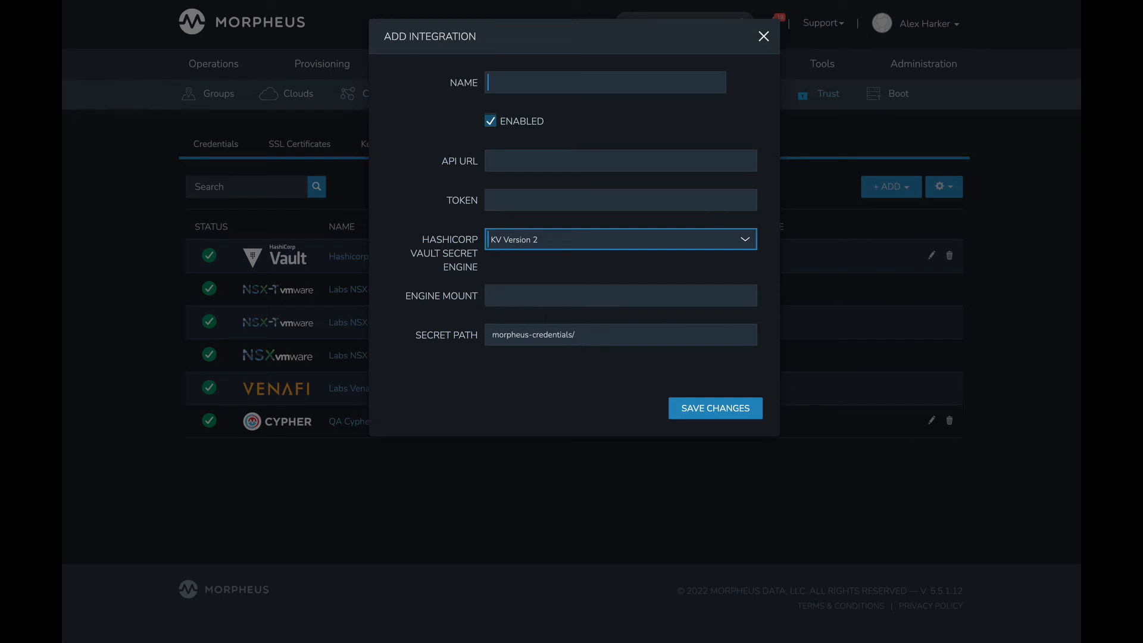
pyautogui.click(764, 37)
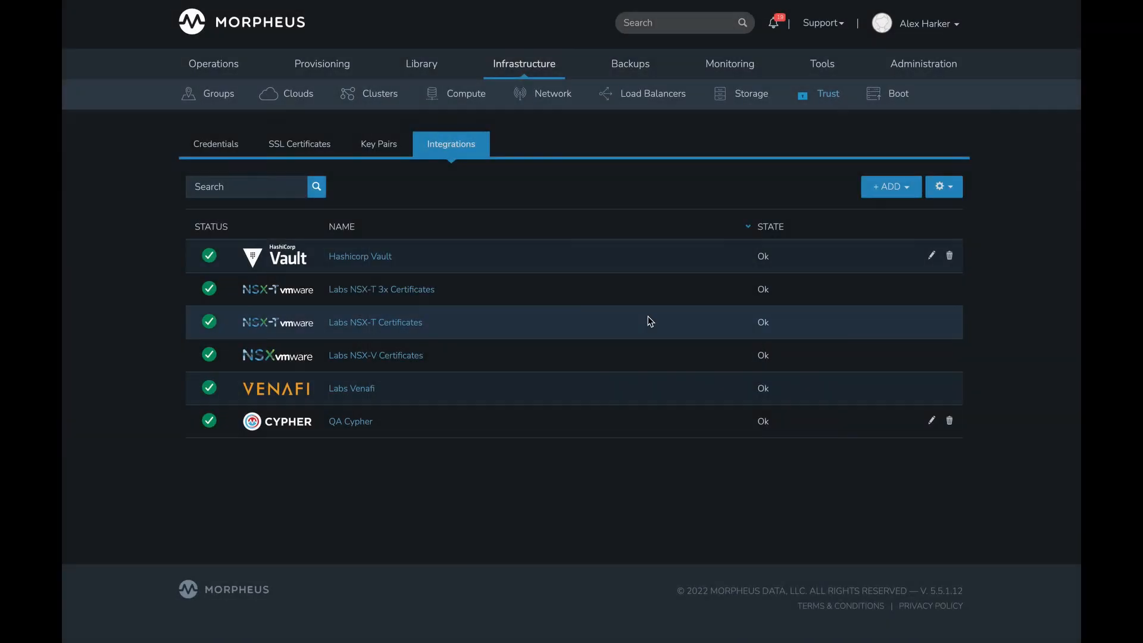
# - Clear the engine mount and secret path of the existing Hashicorp Vault integration, save it, and recheck its saved settings
pyautogui.click(931, 255)
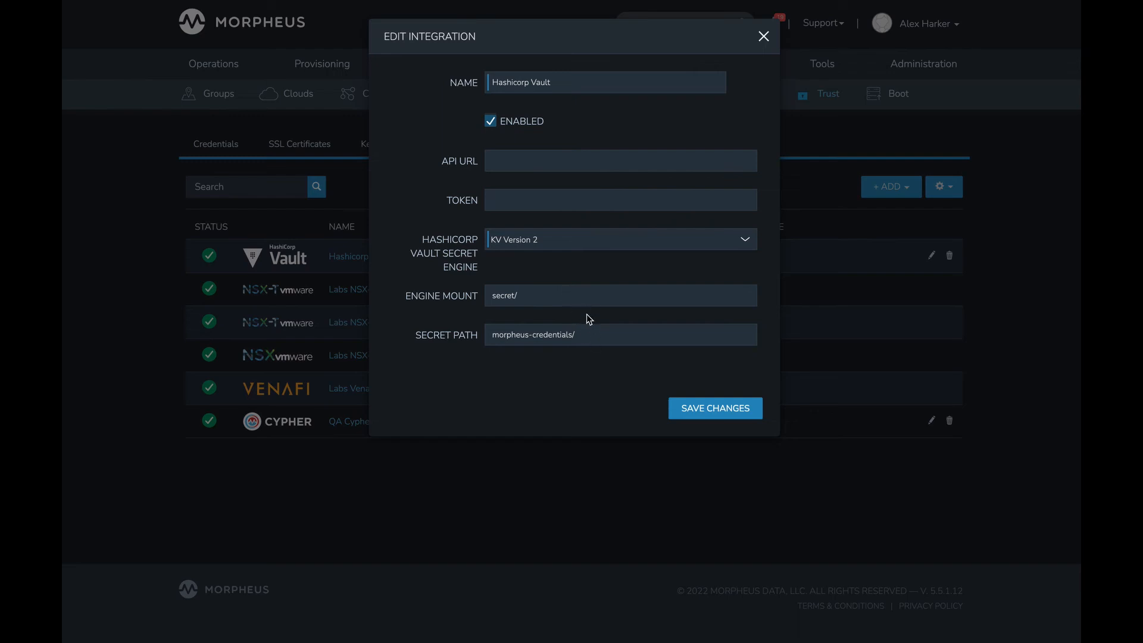
pyautogui.click(534, 291)
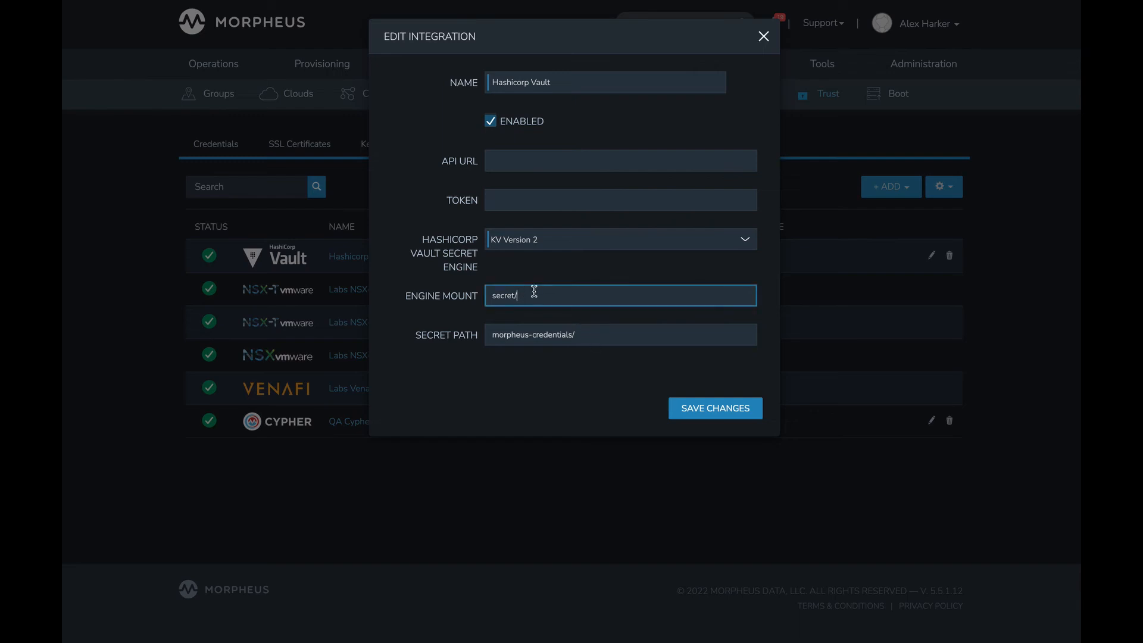
pyautogui.click(583, 336)
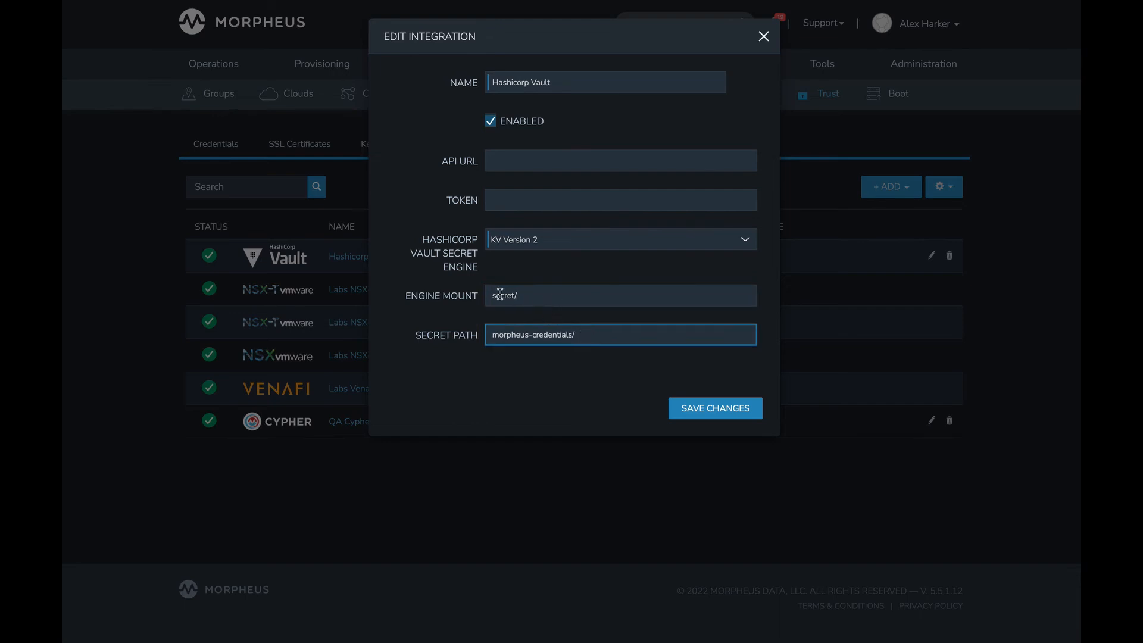
pyautogui.moveTo(537, 300); pyautogui.dragTo(459, 296)
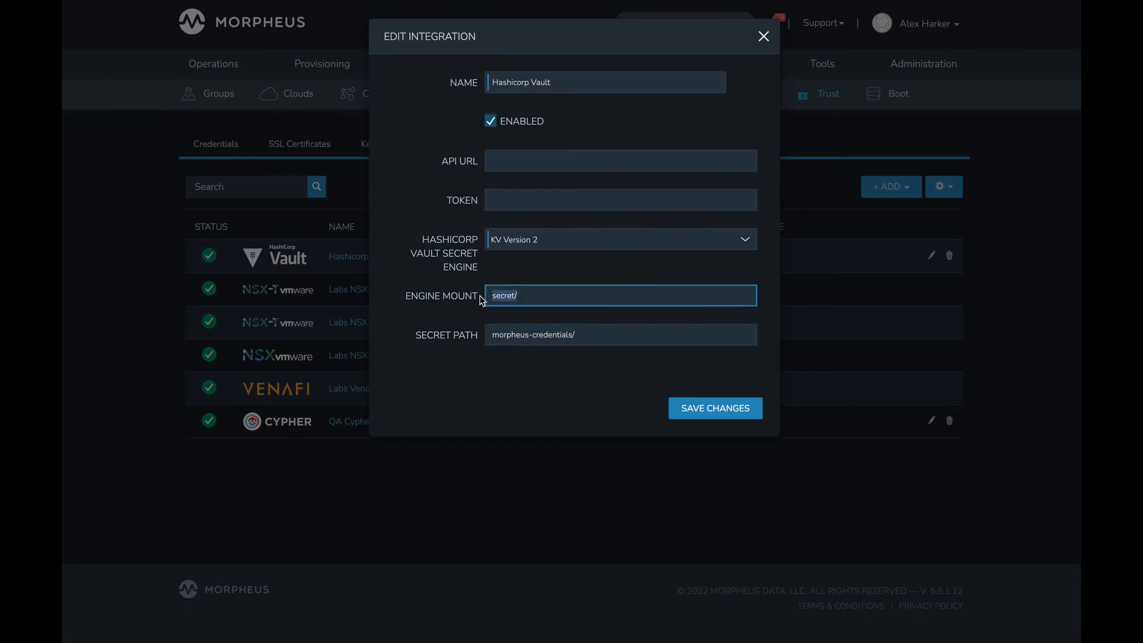
pyautogui.press('BackSpace')
pyautogui.moveTo(595, 334); pyautogui.dragTo(477, 334)
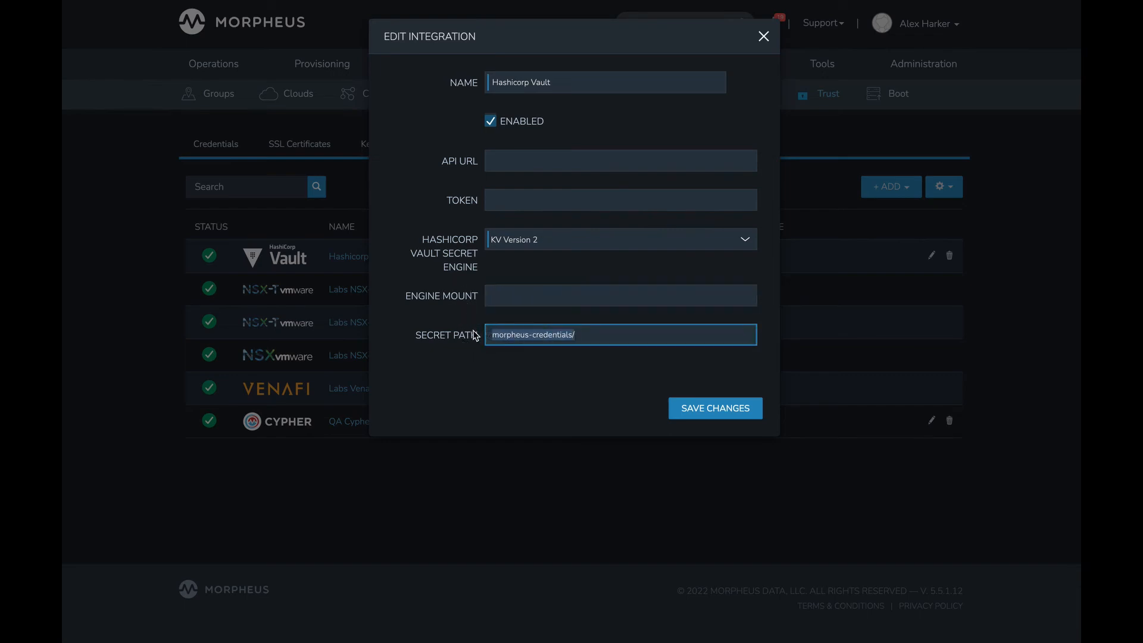
pyautogui.press('BackSpace')
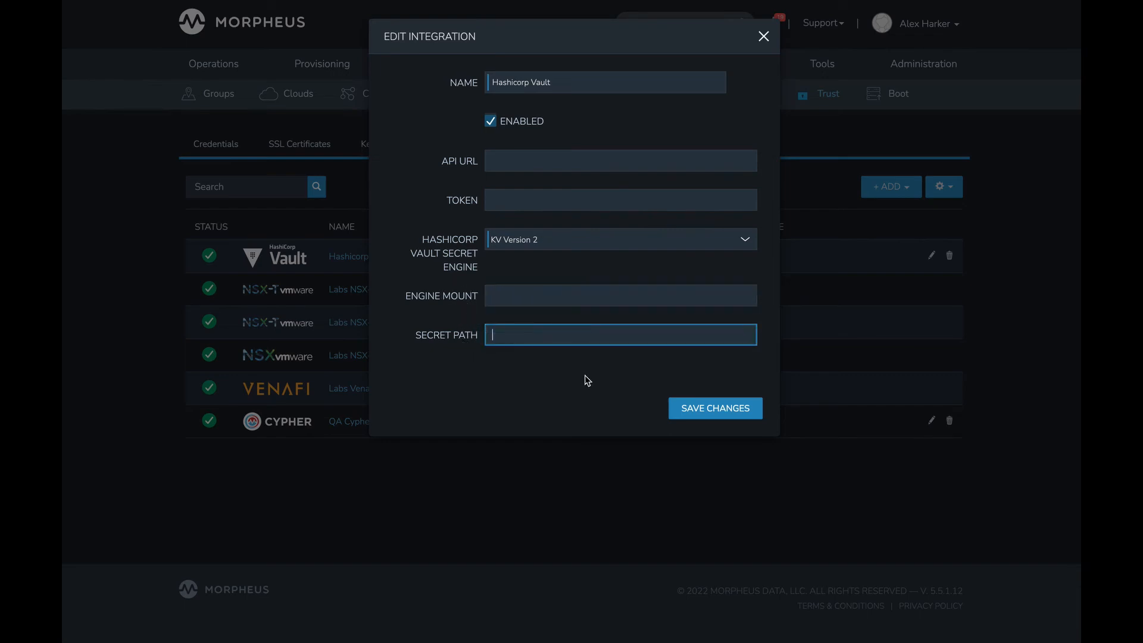
pyautogui.click(684, 413)
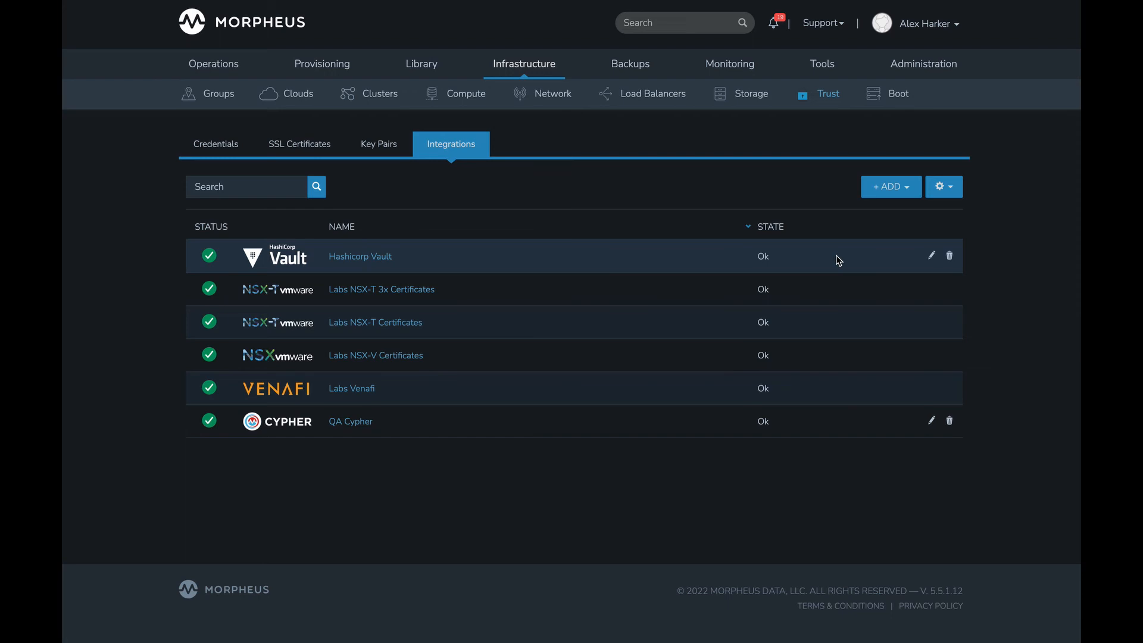
pyautogui.click(932, 255)
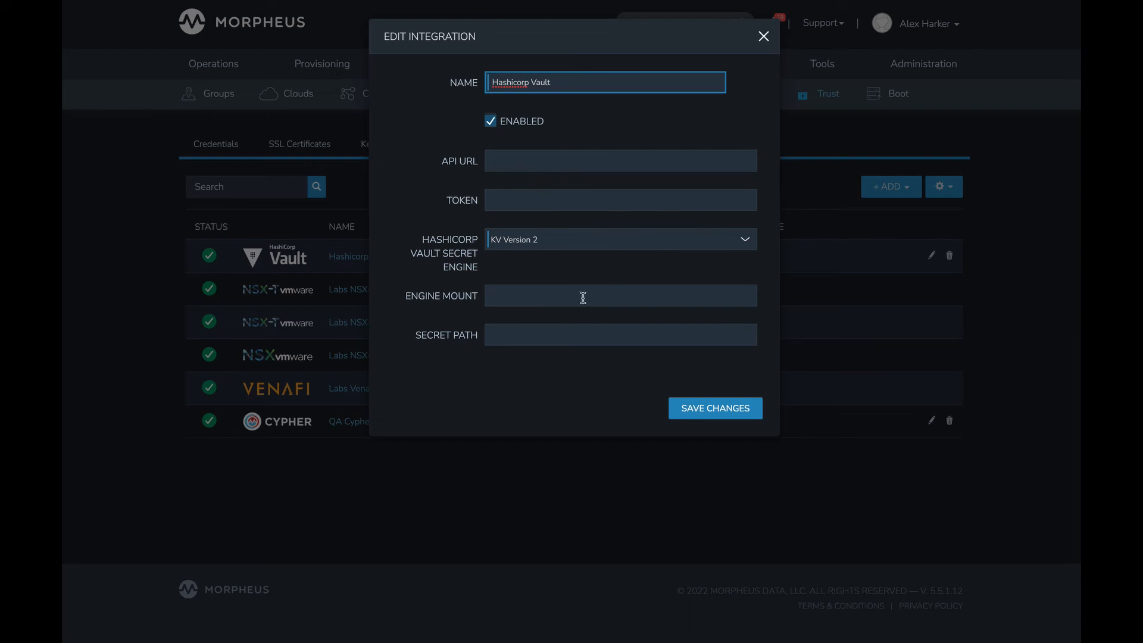
pyautogui.click(703, 413)
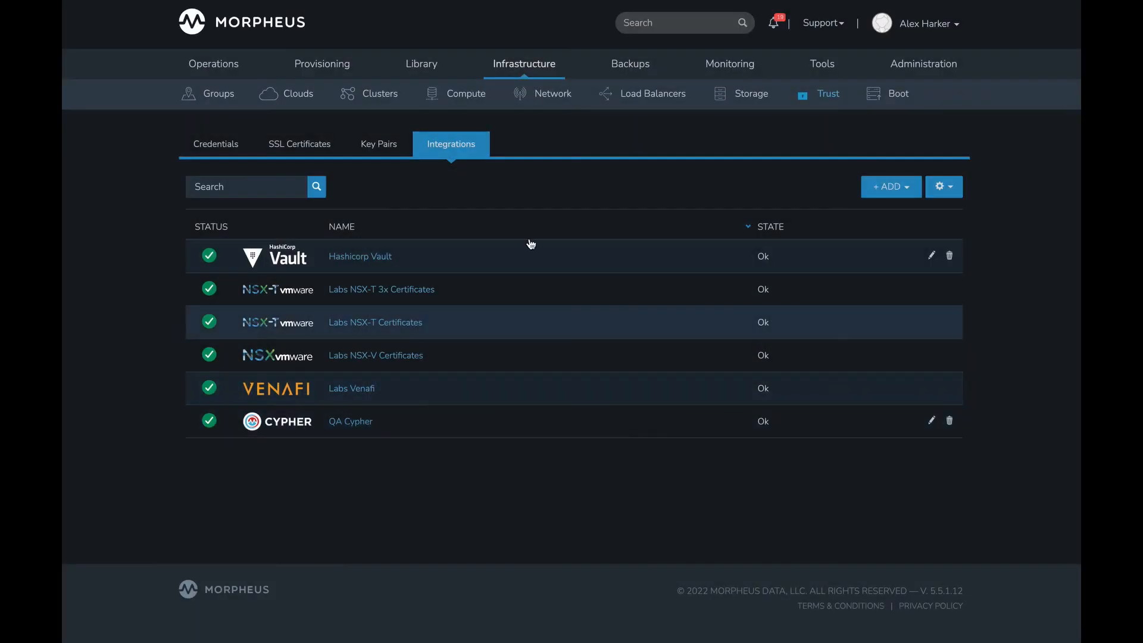
# - Return to the stored credentials, review the form for a new access key and secret key credential, and close it
pyautogui.click(213, 148)
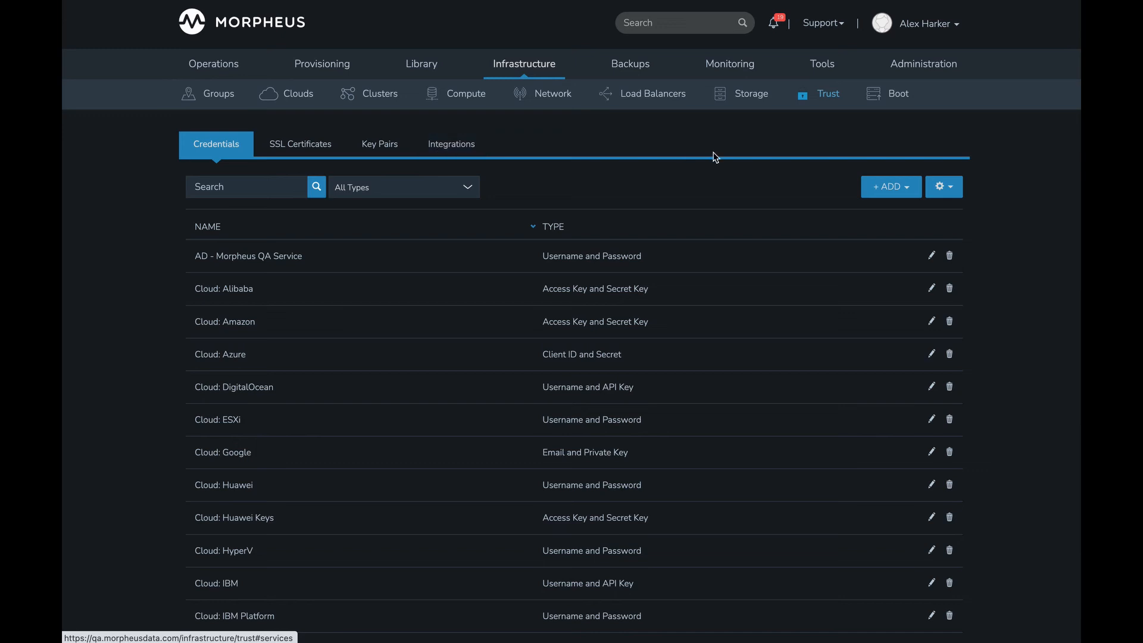
pyautogui.click(915, 190)
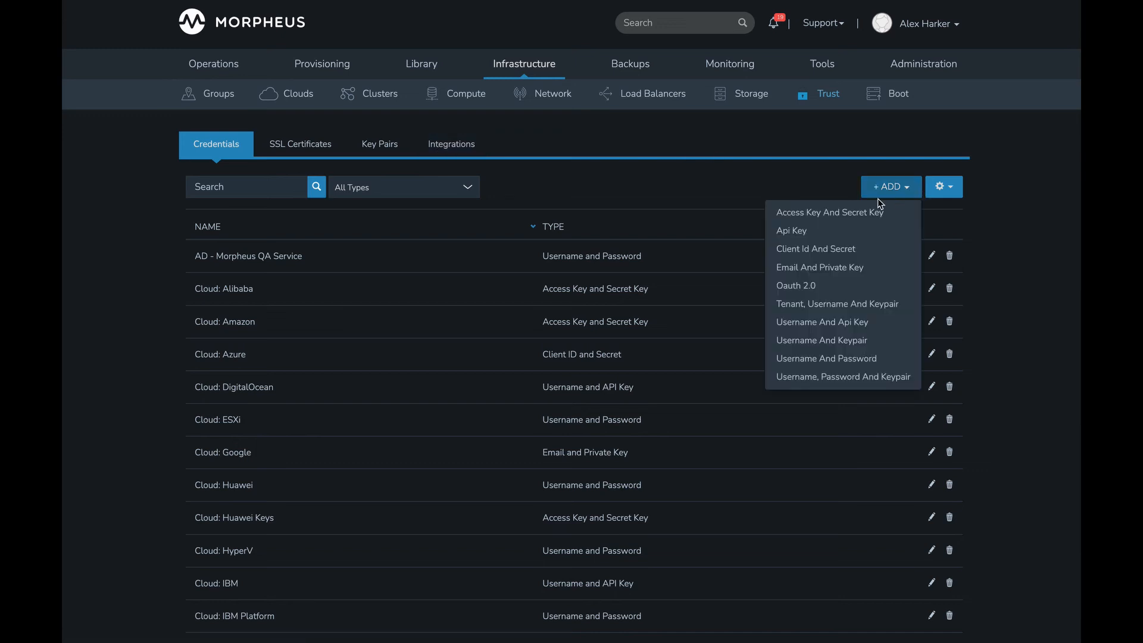
pyautogui.click(841, 216)
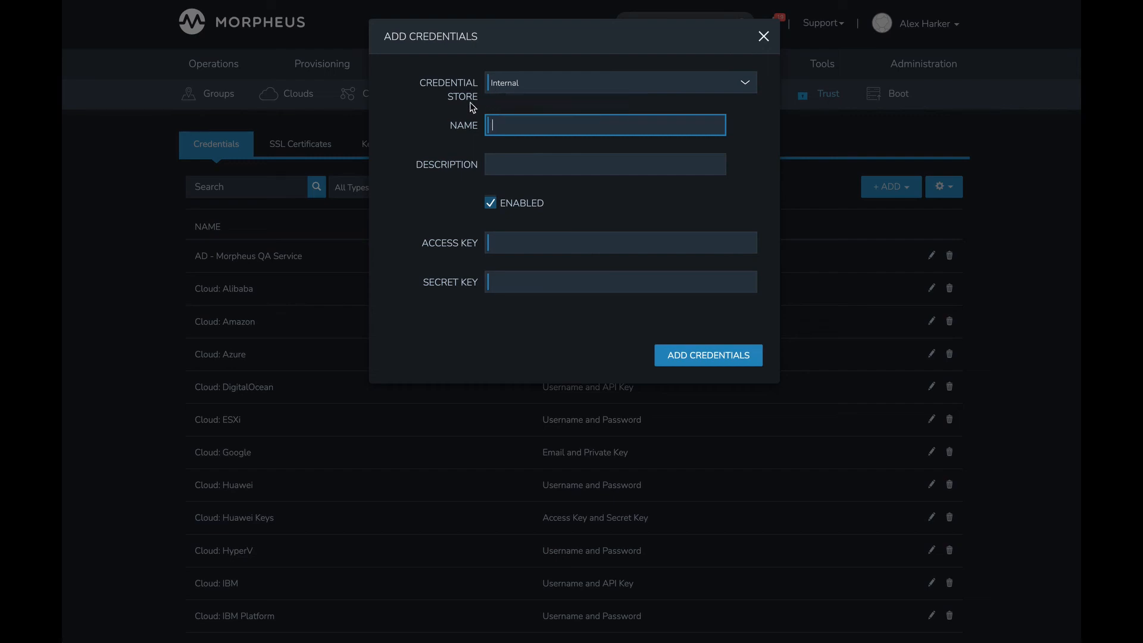
pyautogui.click(762, 37)
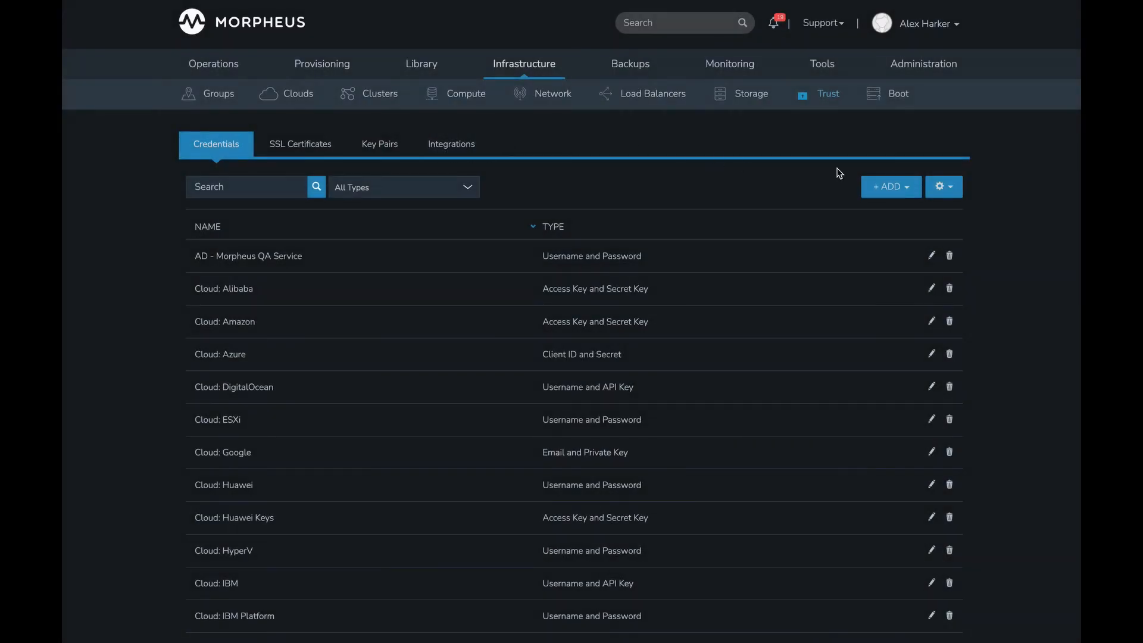
# - Review storing a new access key and secret key credential with Hashicorp Vault as its credential store, and discard the form
pyautogui.click(893, 186)
pyautogui.click(878, 213)
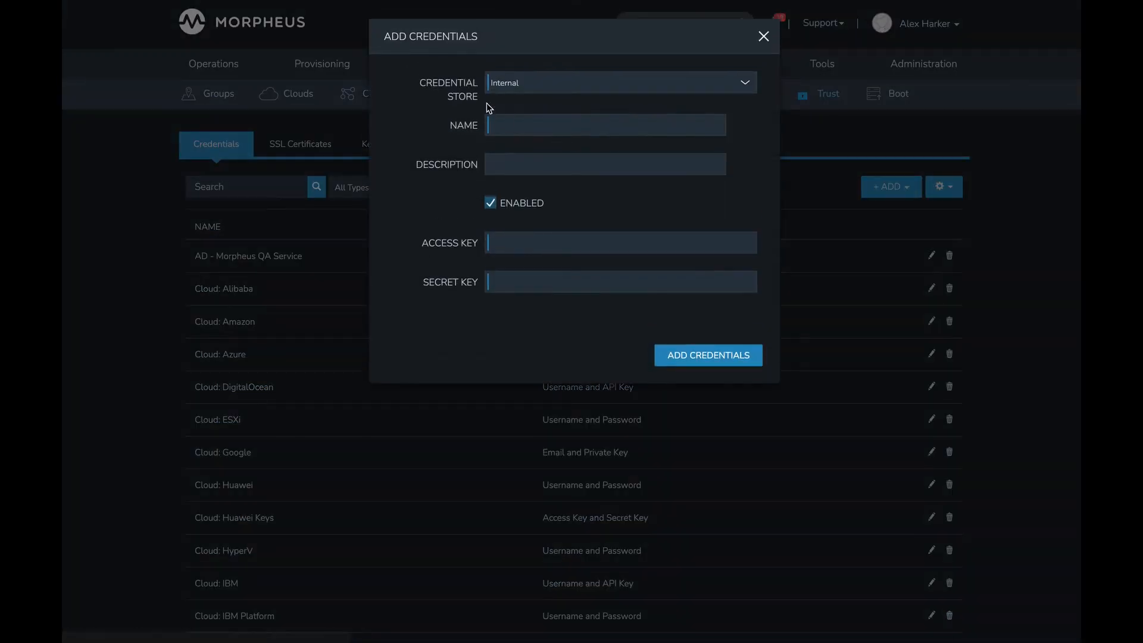
pyautogui.click(530, 85)
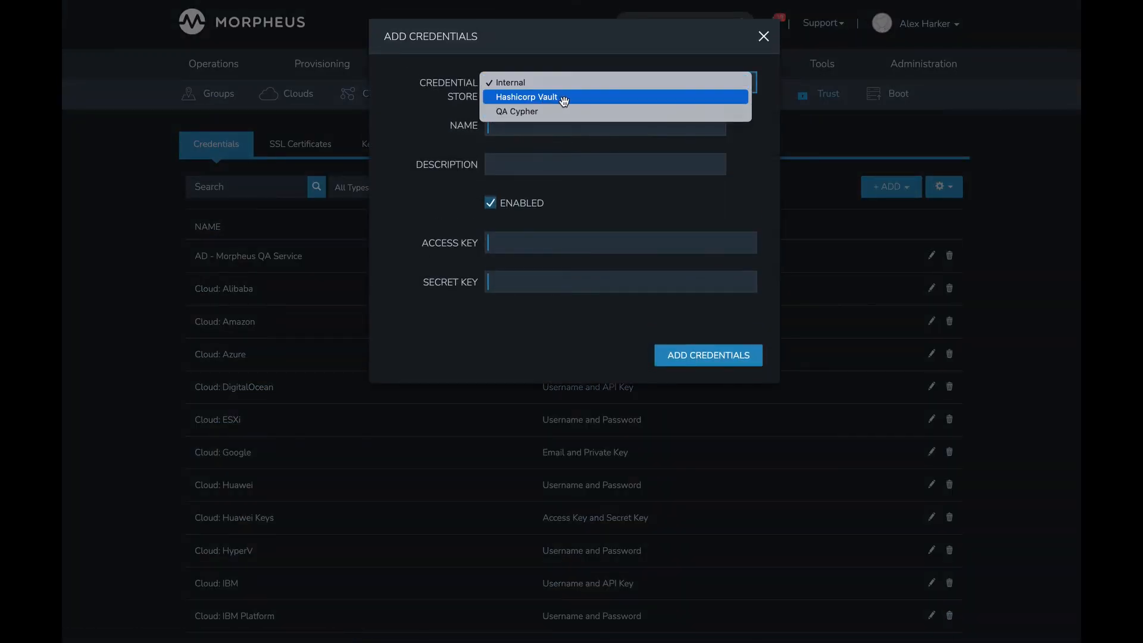
pyautogui.click(536, 98)
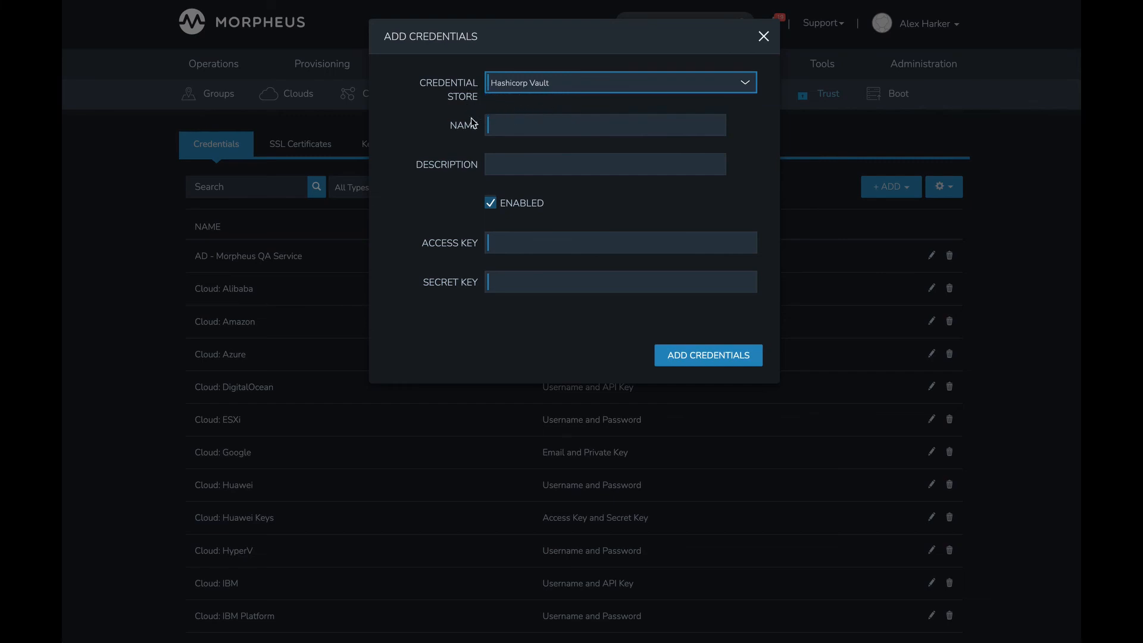
pyautogui.click(522, 126)
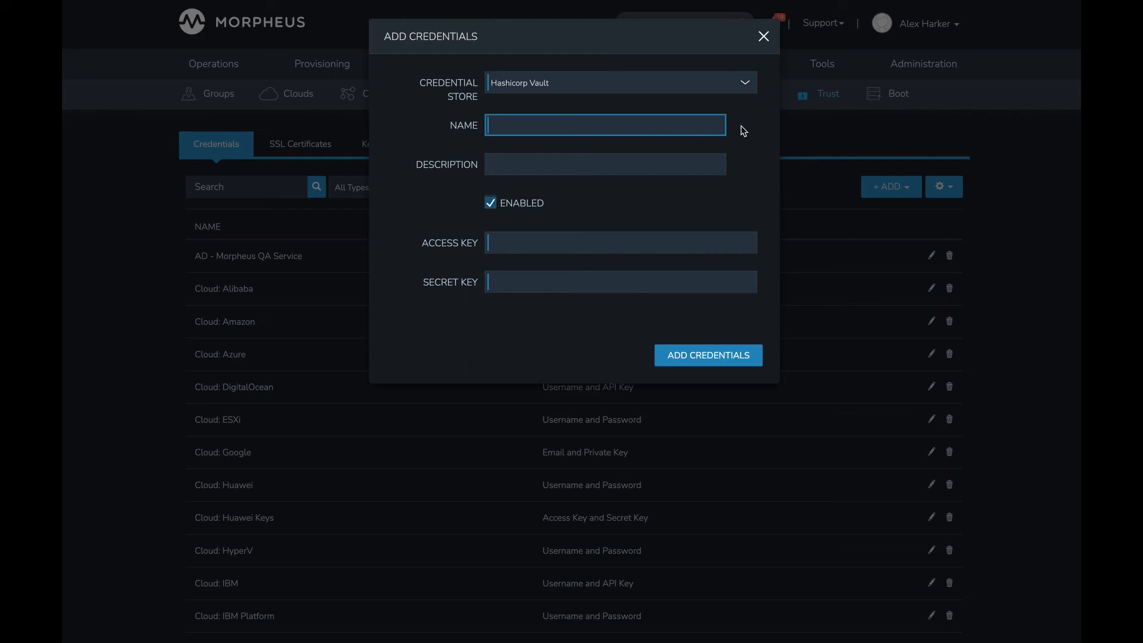
pyautogui.click(762, 37)
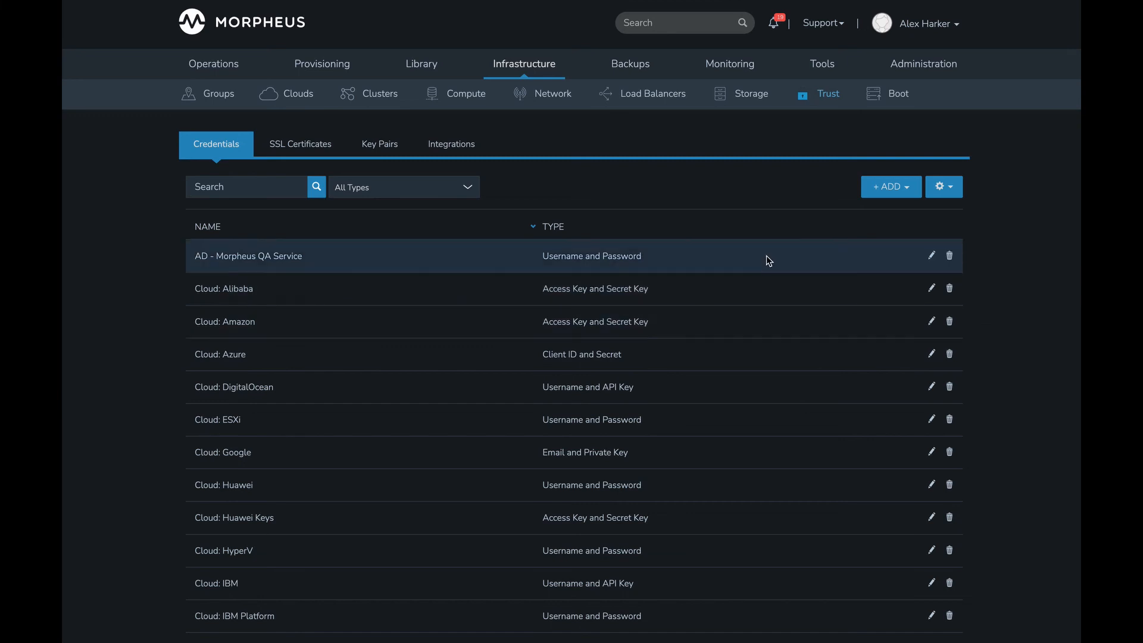
pyautogui.click(881, 187)
pyautogui.click(864, 215)
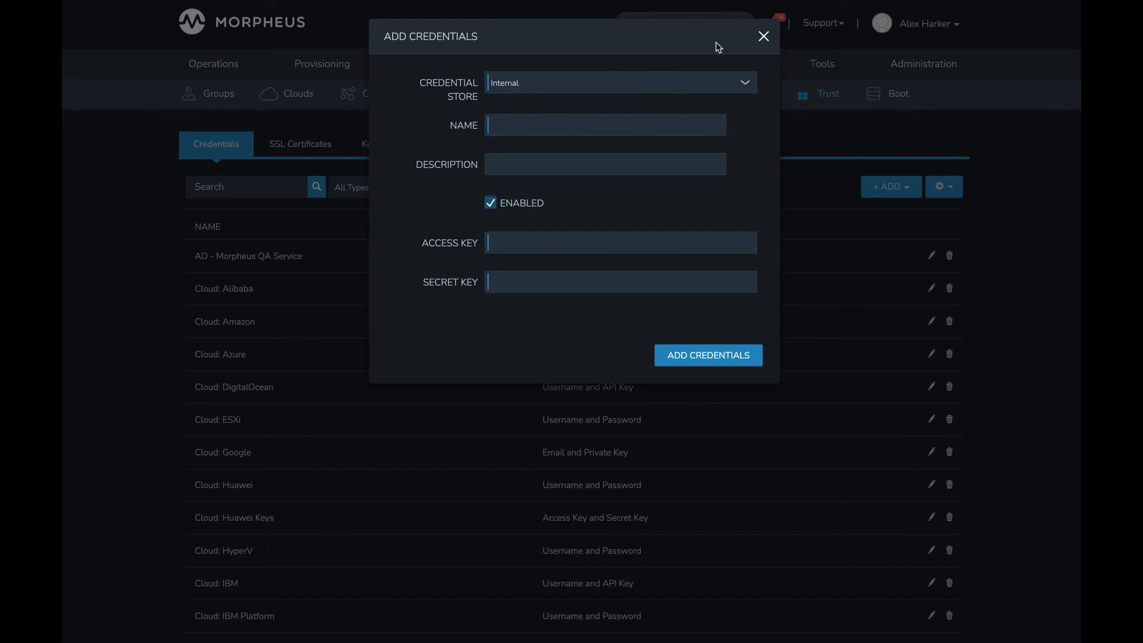
pyautogui.click(765, 37)
# - Search the automation tasks for "vault" and open the Vault KV2 Example task
pyautogui.moveTo(424, 65)
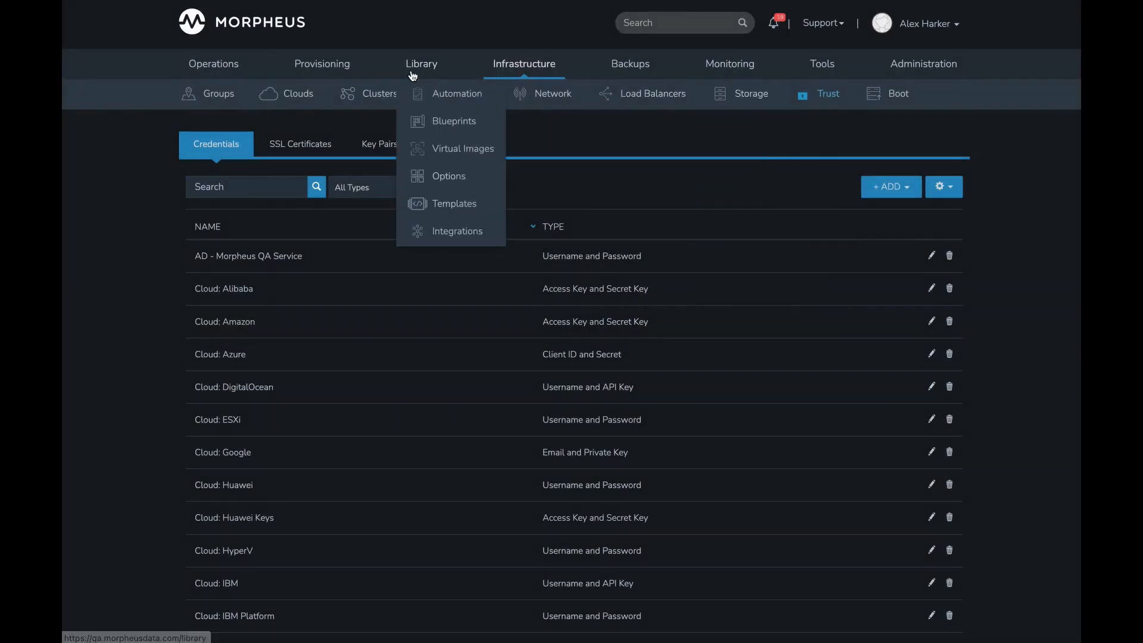
pyautogui.click(451, 100)
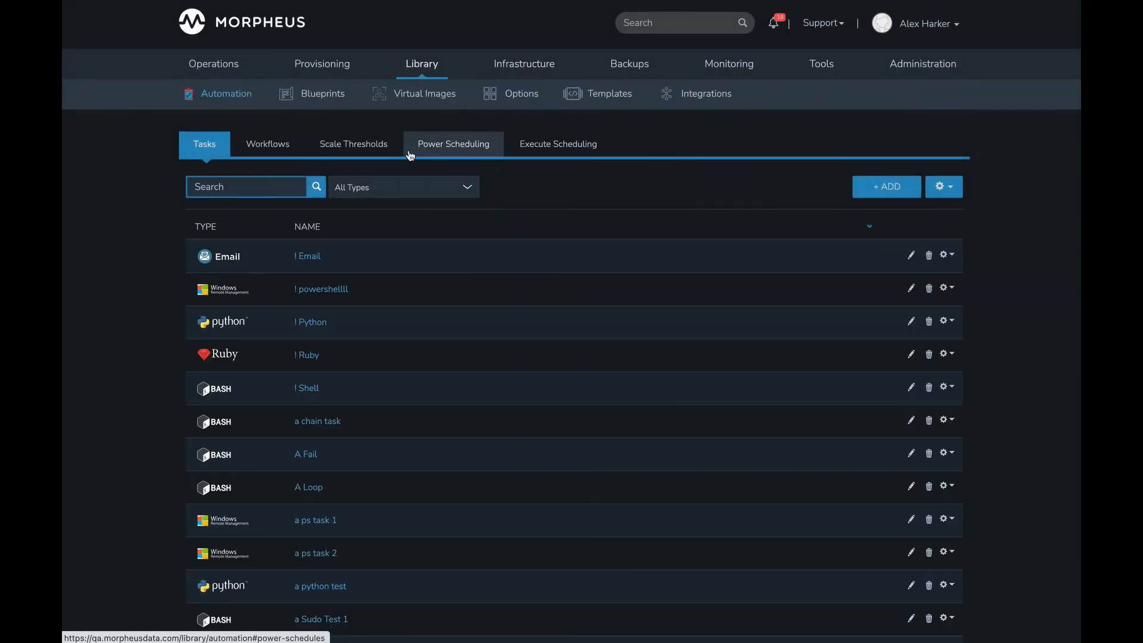
pyautogui.write('vault')
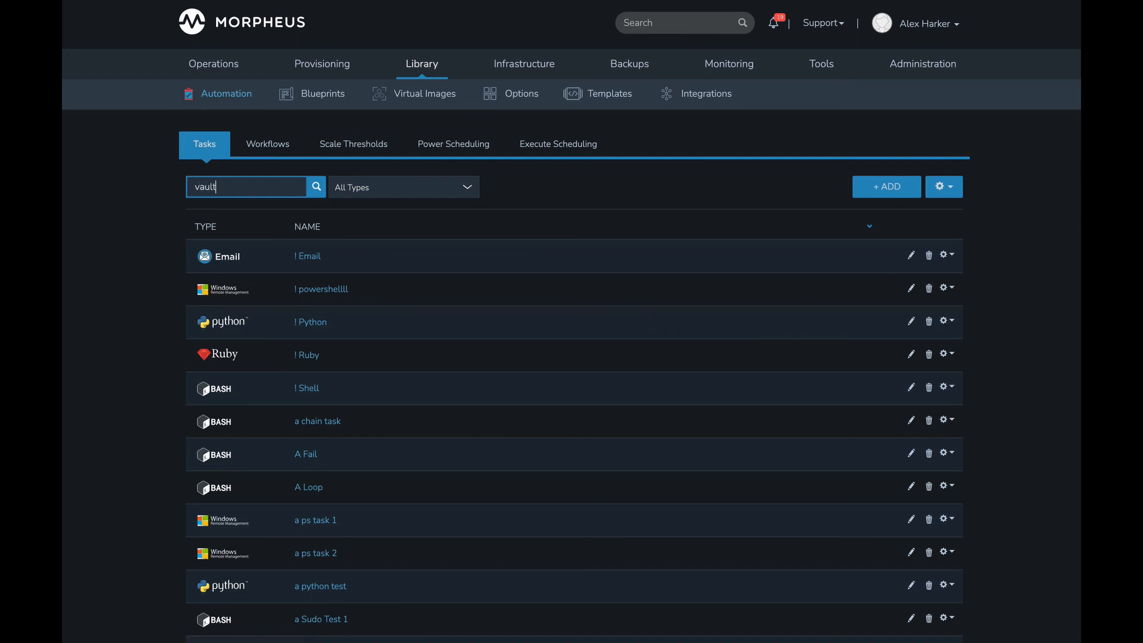
pyautogui.click(329, 292)
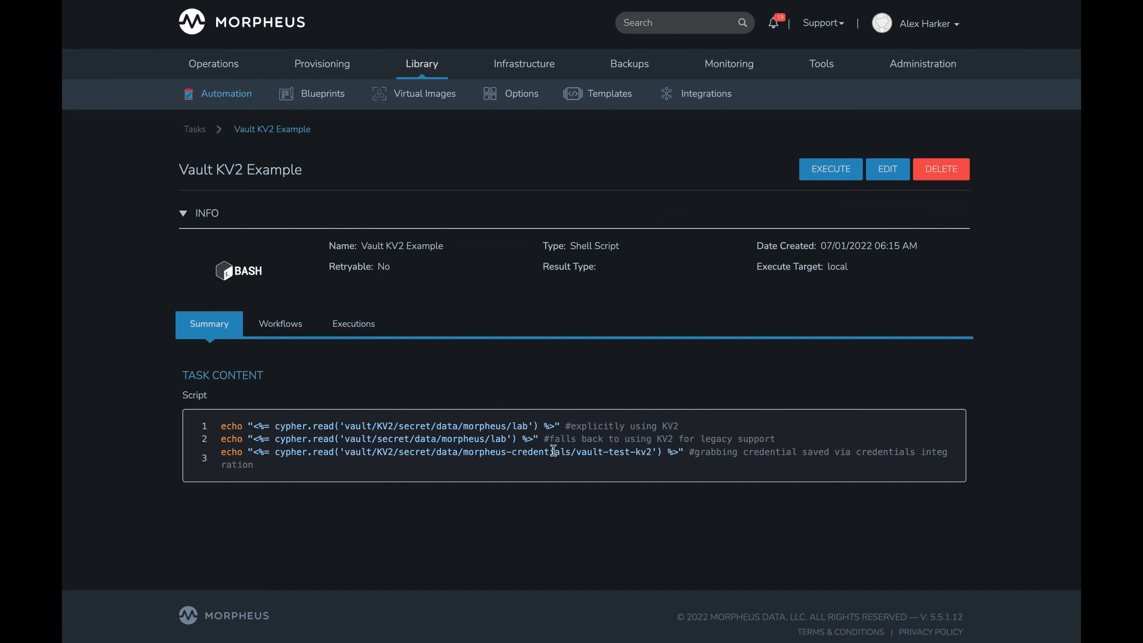
# - Examine the engine, mount, morpheus-credentials path and vault-test-kv2 segments of the Cypher path in the script's third line
pyautogui.doubleClick(384, 451)
pyautogui.doubleClick(411, 451)
pyautogui.click(472, 453)
pyautogui.moveTo(472, 453); pyautogui.dragTo(572, 458)
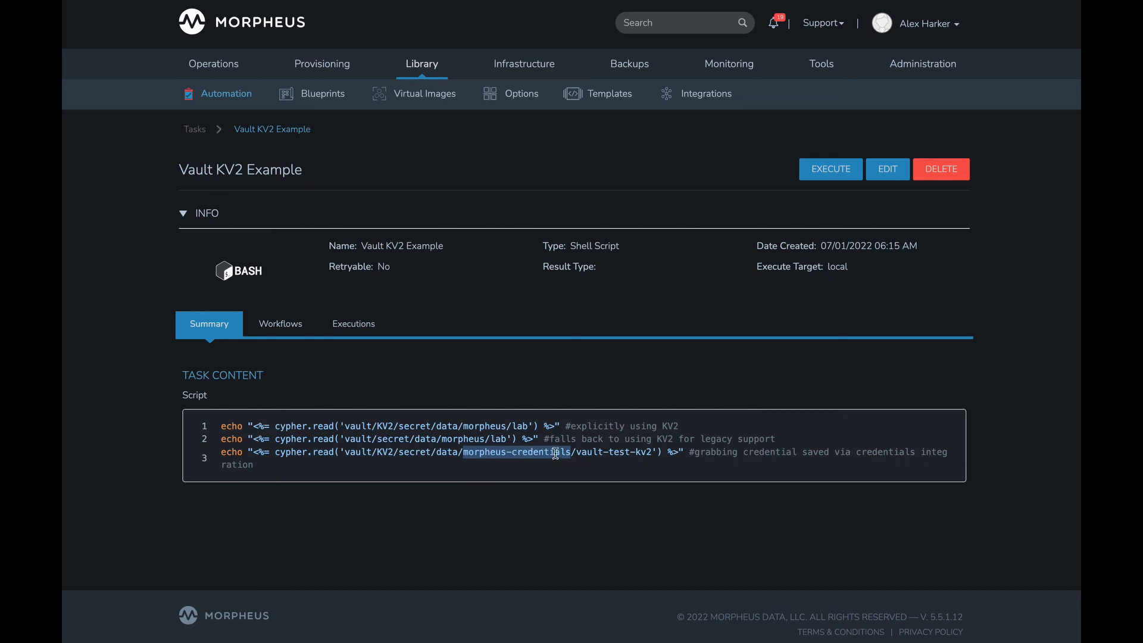
pyautogui.moveTo(576, 452); pyautogui.dragTo(657, 453)
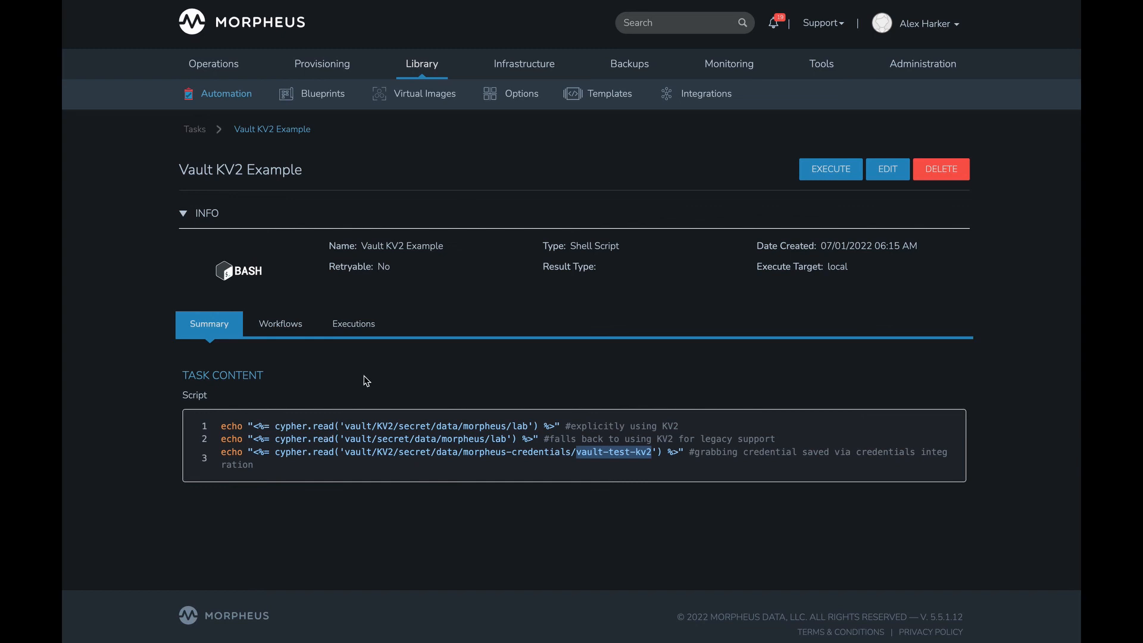
# - Expand the Vault KV2 Example task's execution and highlight the third output line holding the stored credential
pyautogui.click(354, 325)
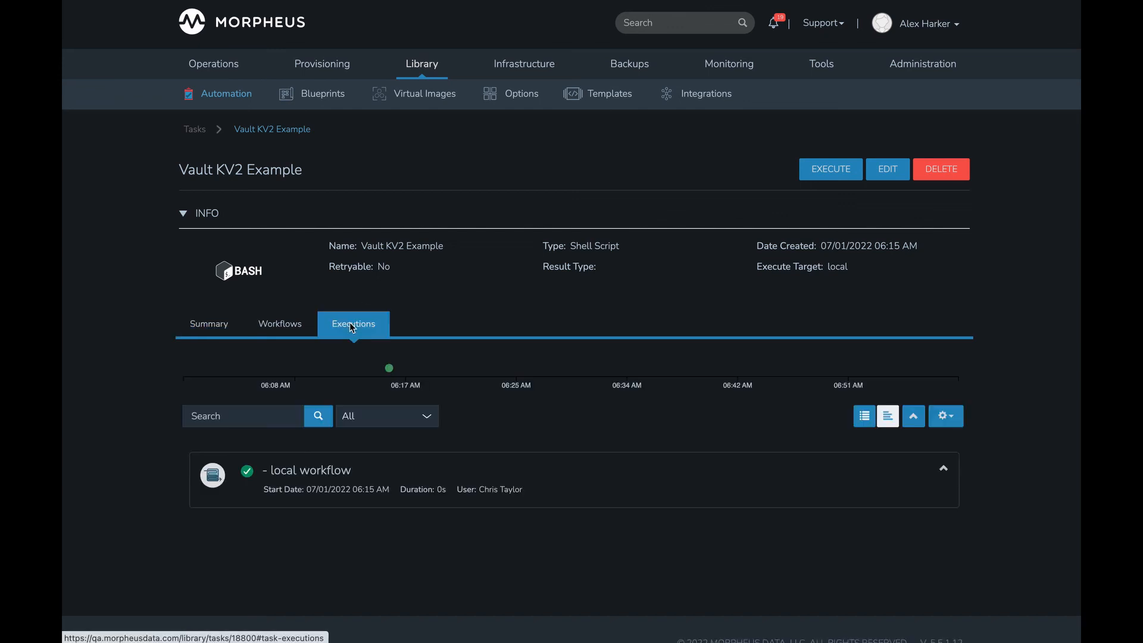
pyautogui.click(944, 468)
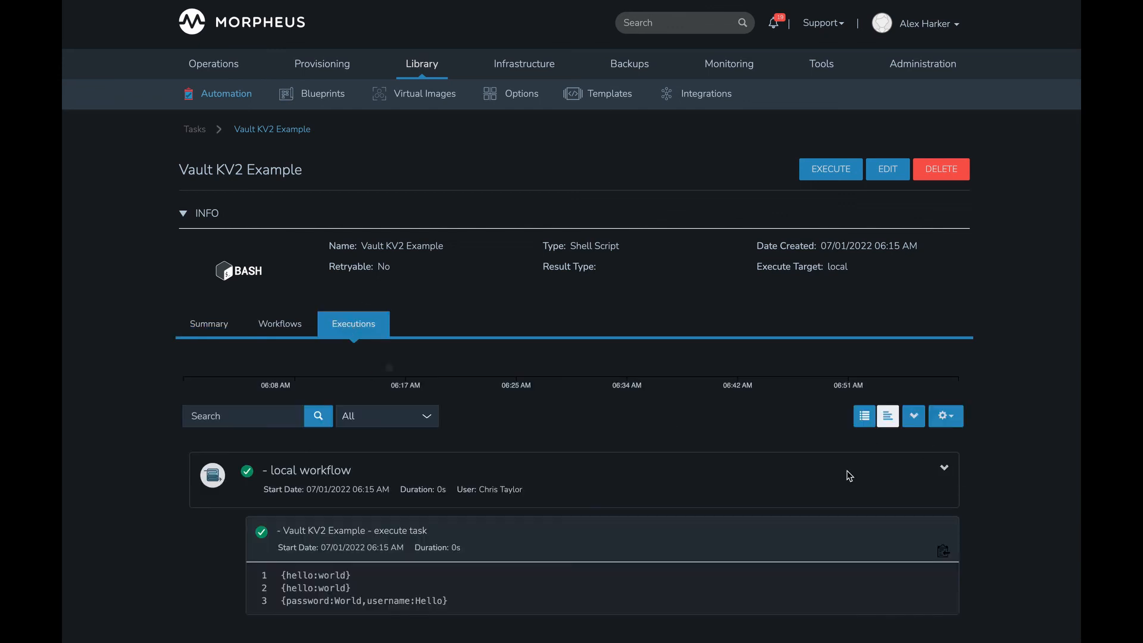
pyautogui.scroll(-1, 635, 468)
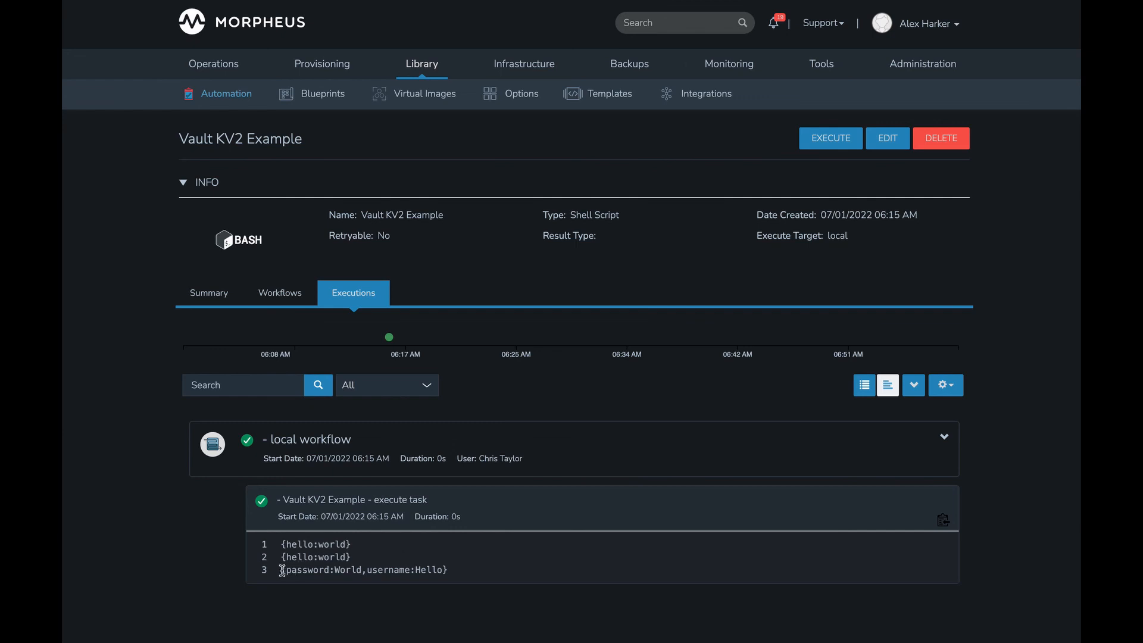
pyautogui.moveTo(281, 570); pyautogui.dragTo(446, 569)
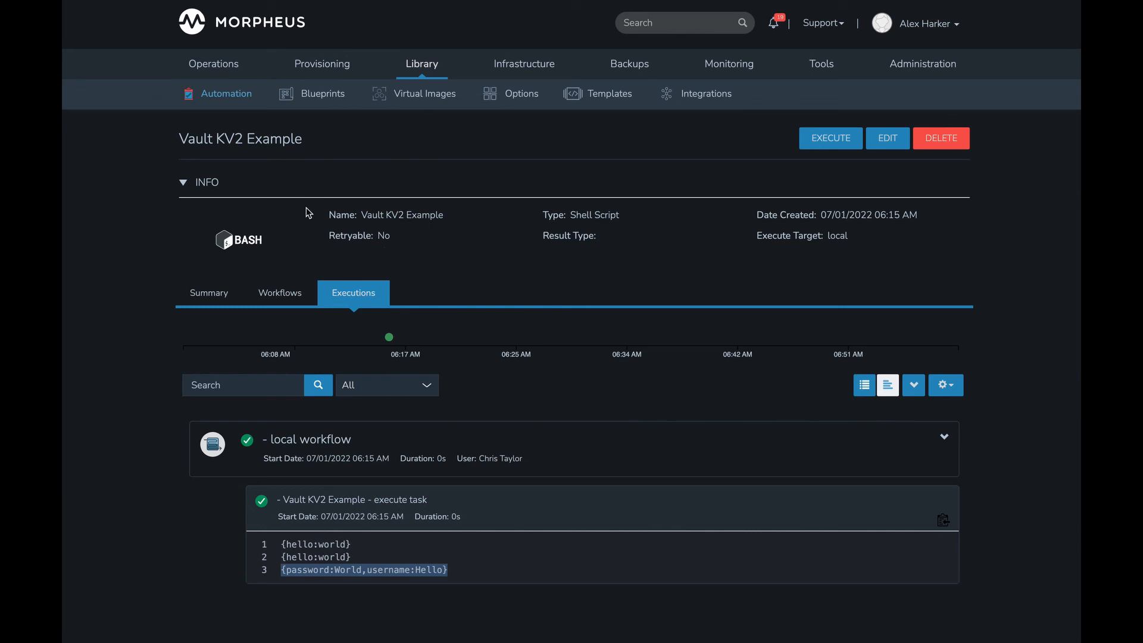
# - Return to the task list, search for "vault", and open the Vault KV1 Example task
pyautogui.moveTo(322, 64)
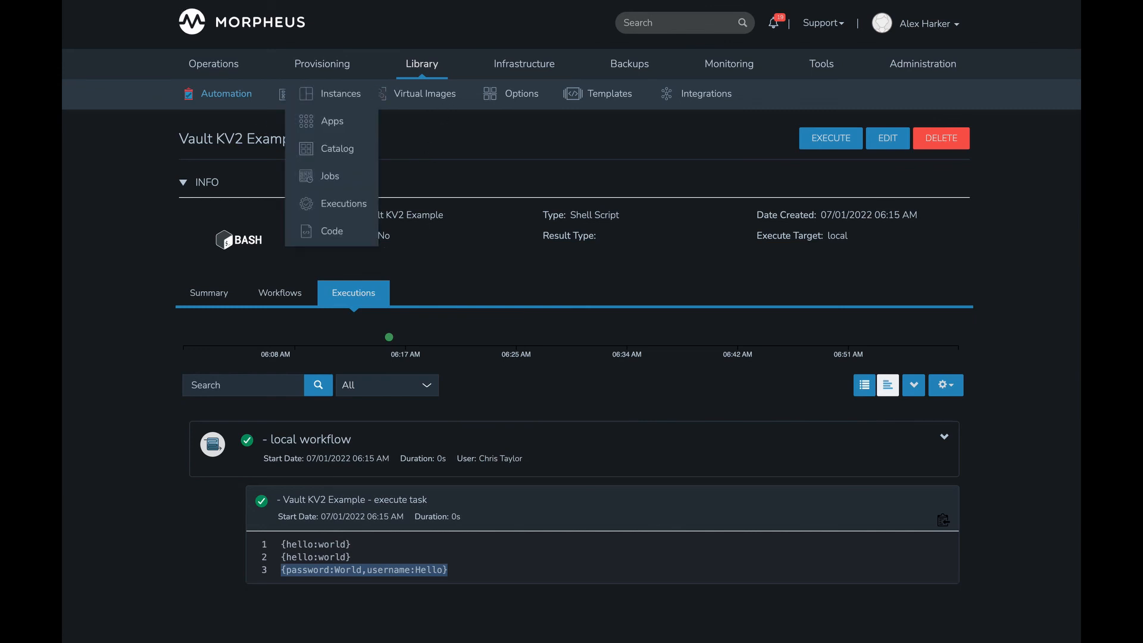
pyautogui.scroll(1, 574, 370)
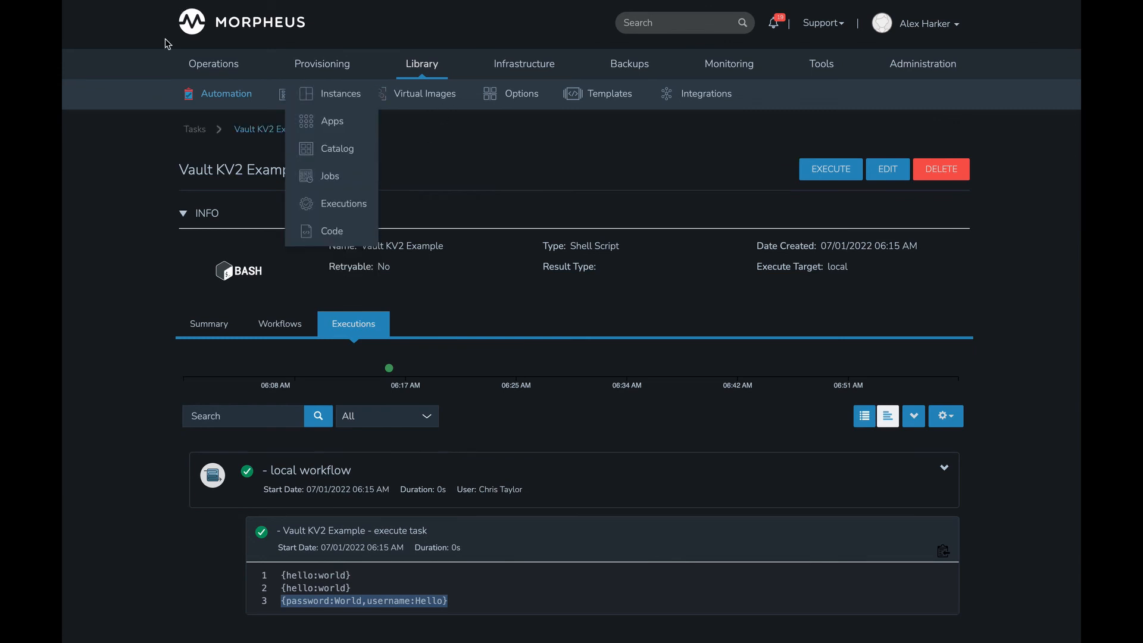
pyautogui.click(203, 136)
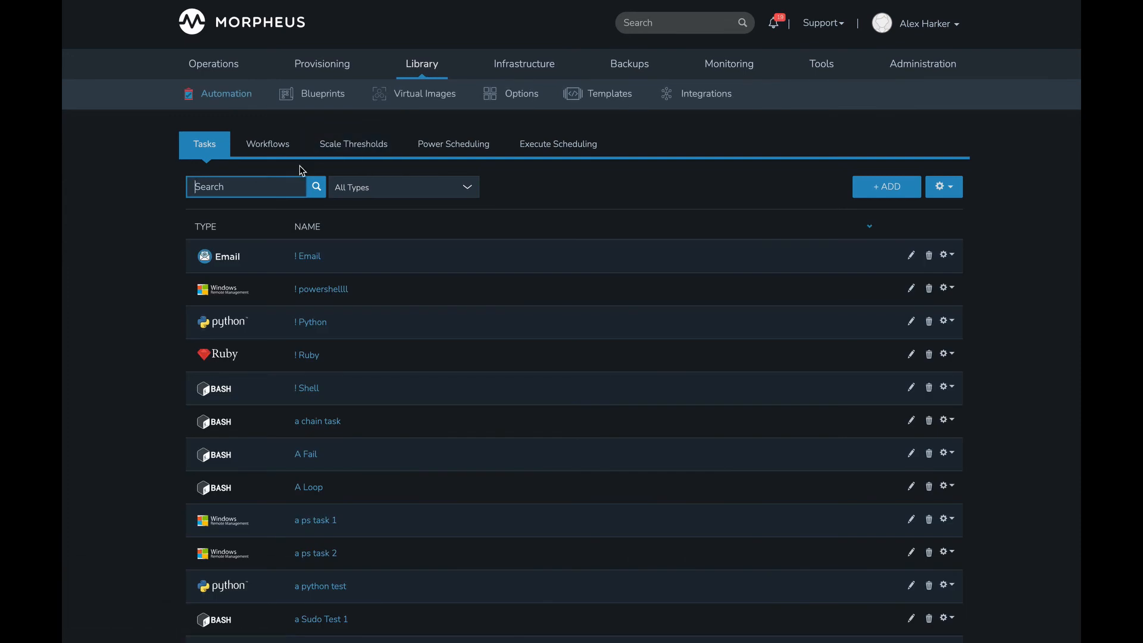
pyautogui.write('vault')
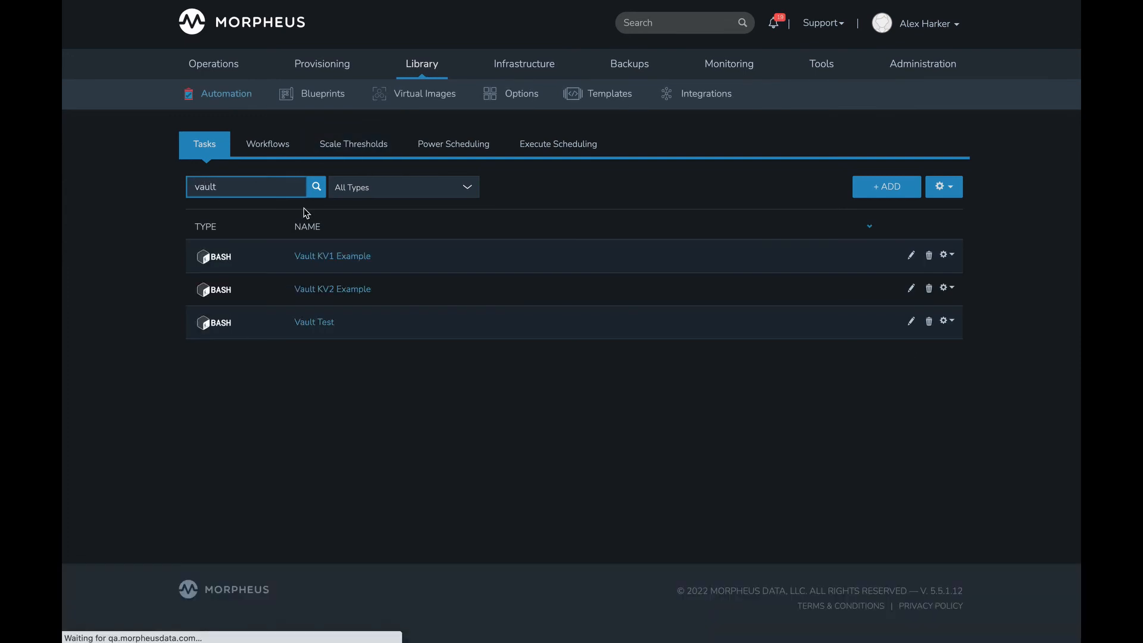
pyautogui.click(329, 256)
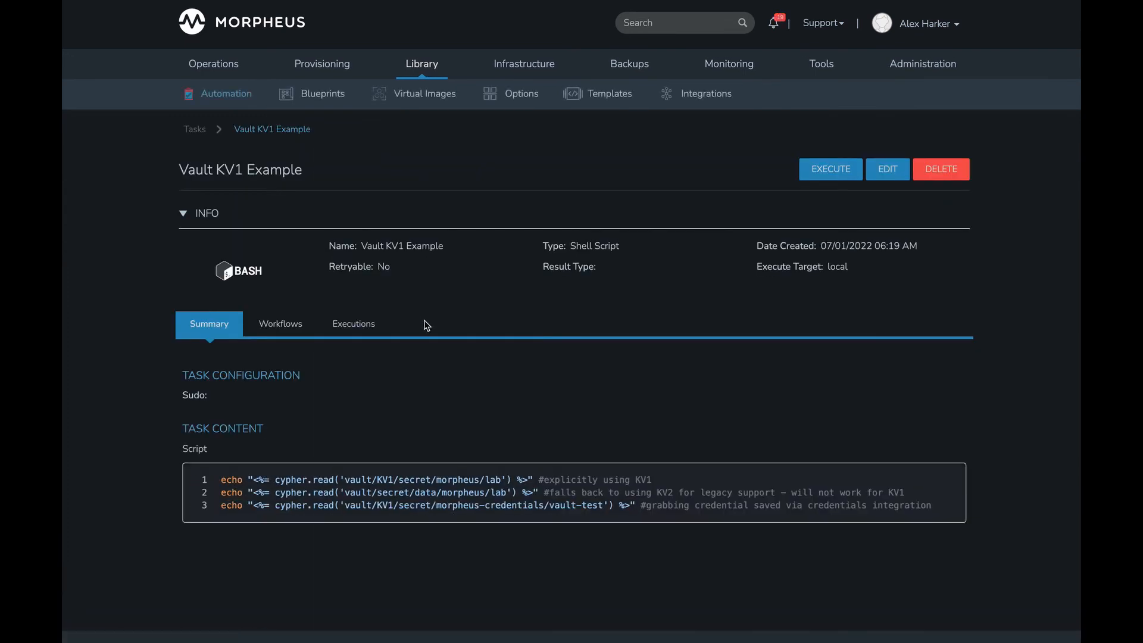
# - Examine the KV1, secret and morpheus-credentials segments of the Cypher path in the script's third line
pyautogui.doubleClick(383, 504)
pyautogui.click(410, 506)
pyautogui.doubleClick(411, 506)
pyautogui.click(442, 506)
# - Expand the Vault KV1 Example task's most recent execution and highlight the credential in its third output line
pyautogui.click(386, 326)
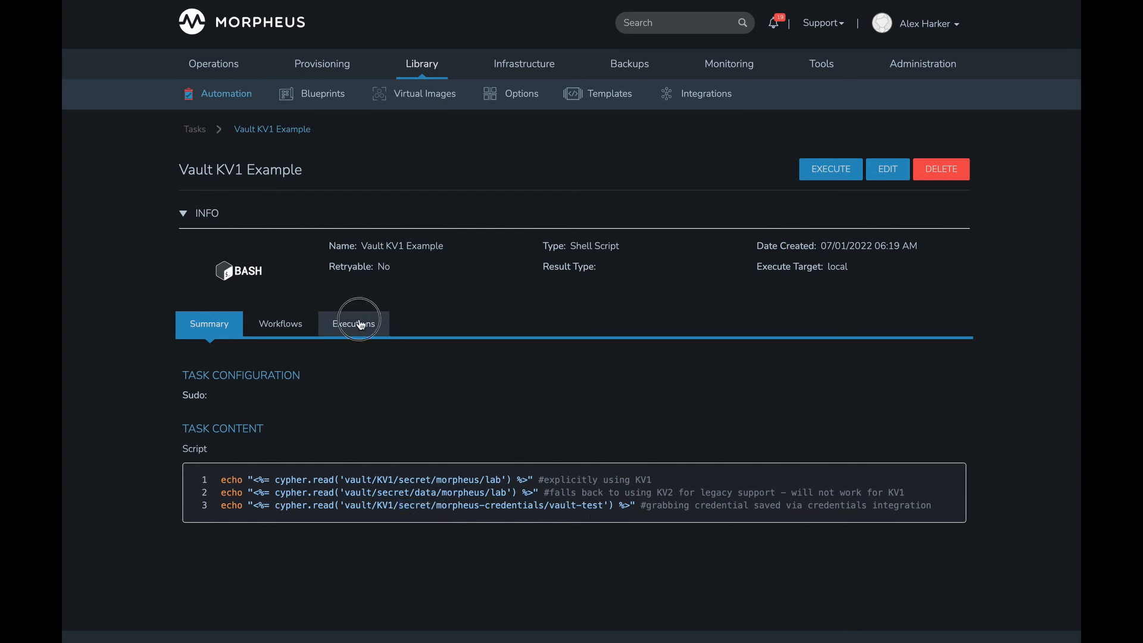
pyautogui.click(943, 471)
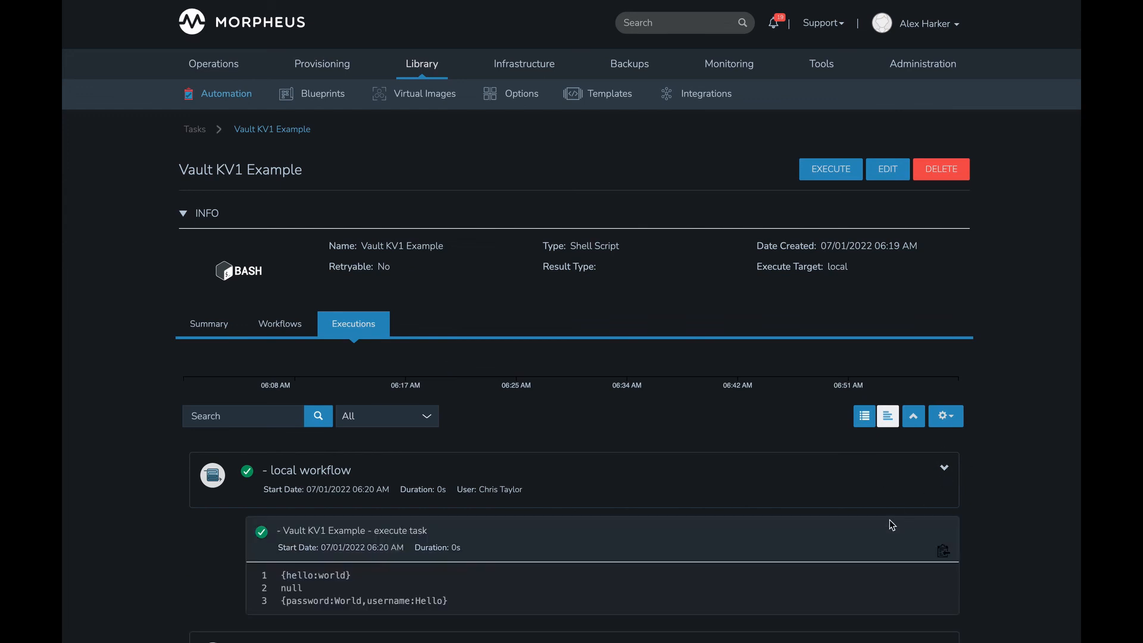
pyautogui.scroll(-1, 613, 498)
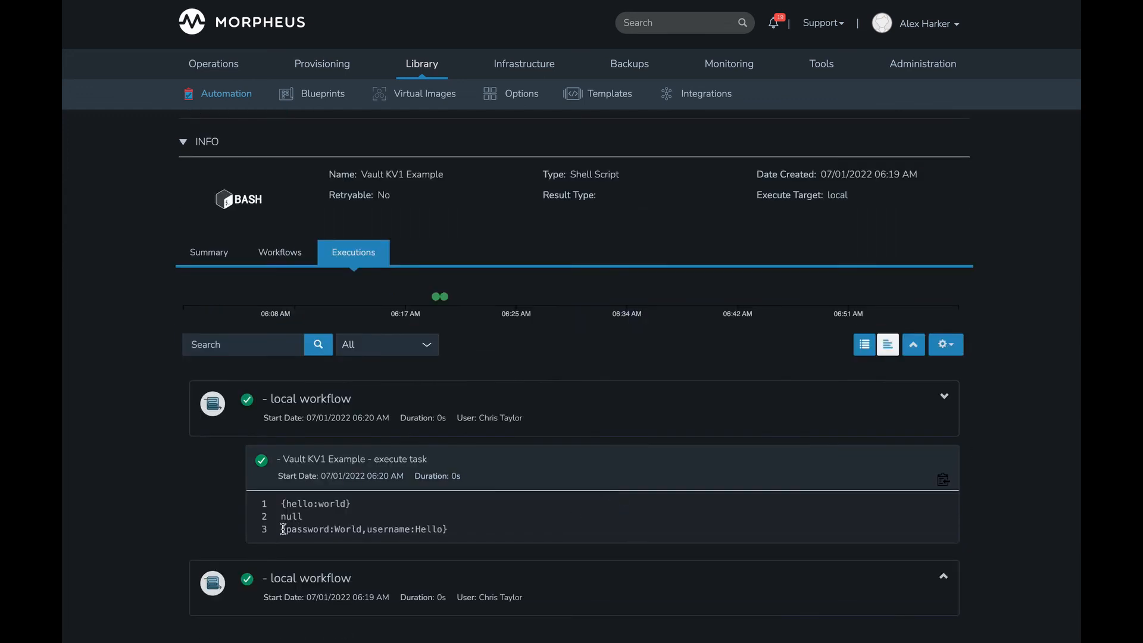
pyautogui.moveTo(281, 528); pyautogui.dragTo(464, 534)
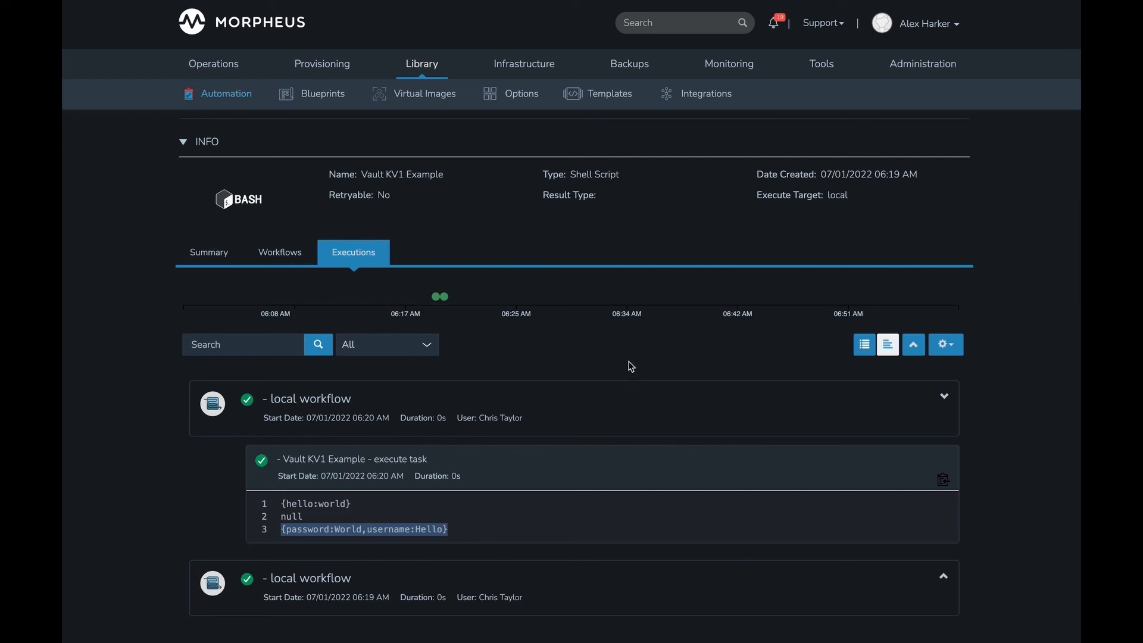
pyautogui.moveTo(821, 78)
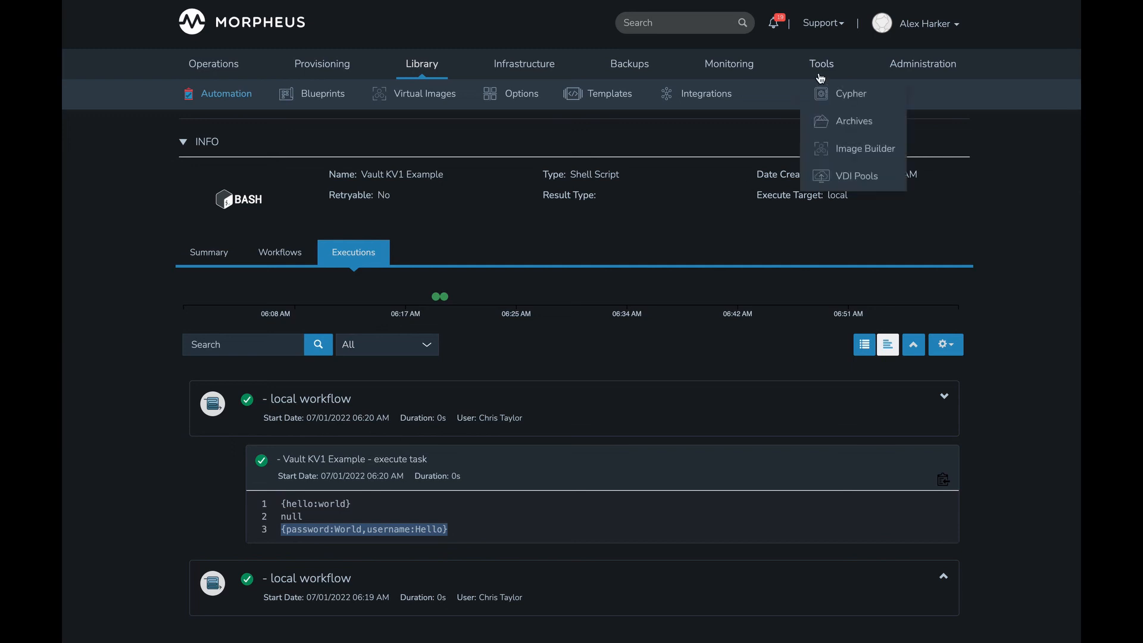